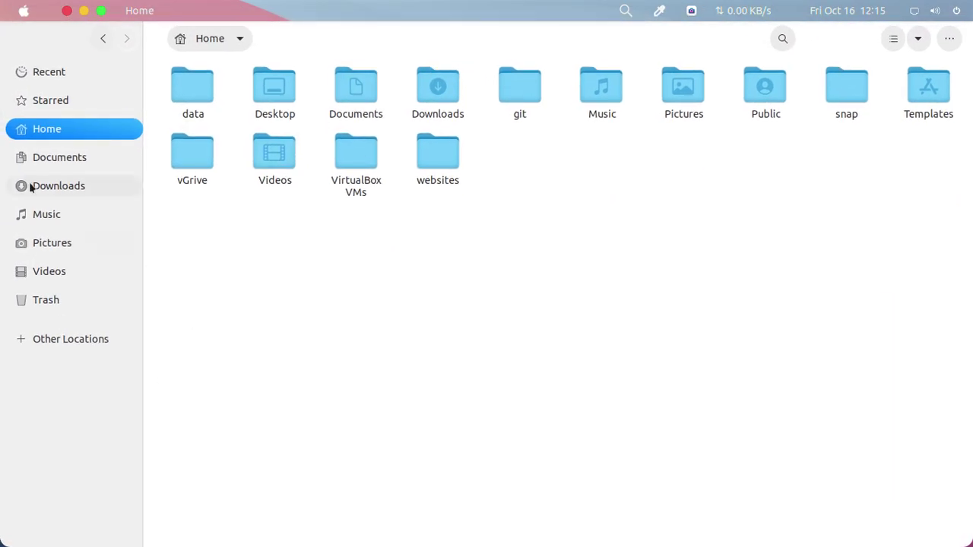
Step: View the Downloads, Documents and Home locations, and restore the maximised Files window to floating size on the desktop
{"action": "left_click", "coordinate": [29, 190]}
{"action": "left_click", "coordinate": [63, 157]}
{"action": "left_click", "coordinate": [71, 126]}
{"action": "left_click_drag", "start_coordinate": [280, 29], "coordinate": [326, 115]}
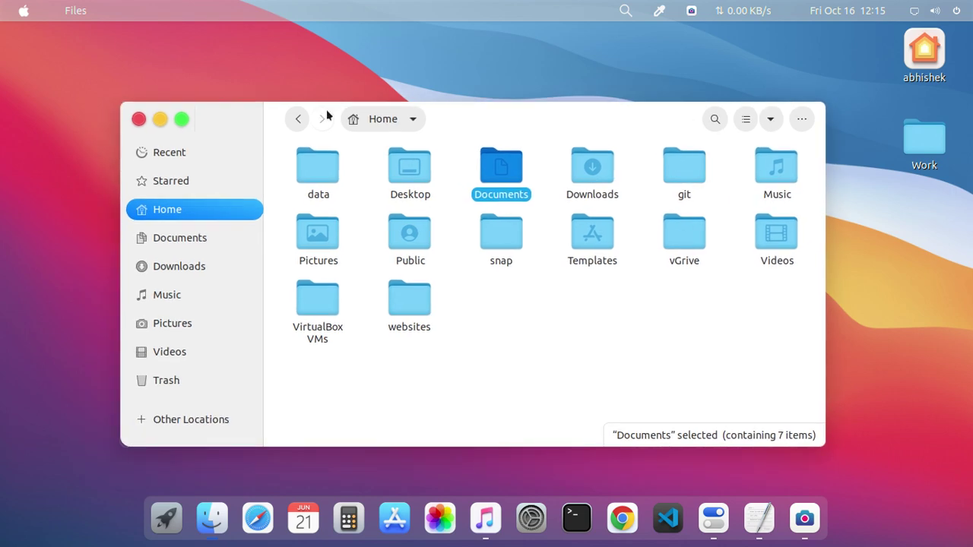
Step: Browse the Starred and Documents locations, return to Home, and shift the Files window slightly
{"action": "left_click", "coordinate": [167, 181]}
{"action": "left_click", "coordinate": [171, 209]}
{"action": "left_click", "coordinate": [179, 237]}
{"action": "left_click", "coordinate": [171, 209]}
{"action": "left_click", "coordinate": [530, 387]}
{"action": "mouse_move", "coordinate": [491, 117]}
{"action": "left_mouse_down"}
{"action": "mouse_move", "coordinate": [504, 109]}
{"action": "mouse_move", "coordinate": [506, 120]}
{"action": "left_mouse_up"}
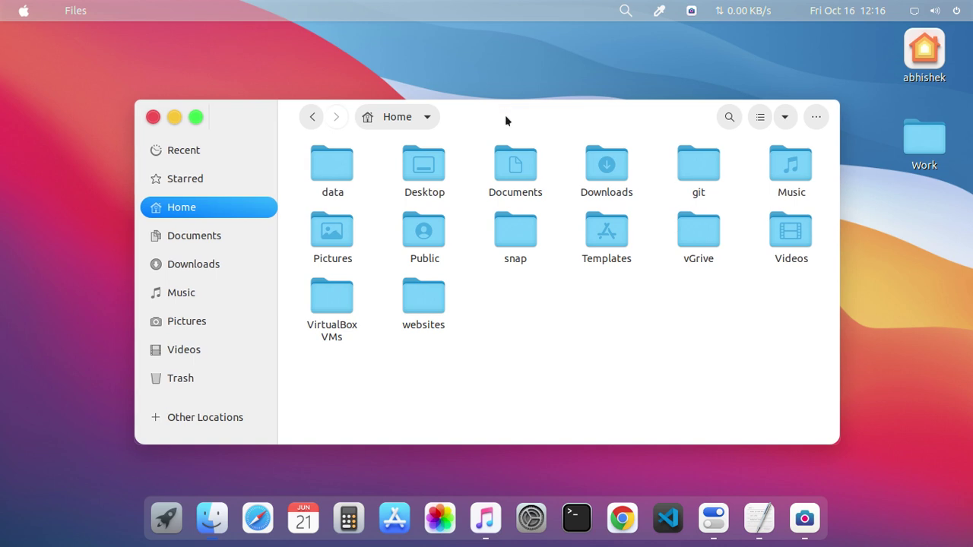
Step: Open Terminal and run gtk3-widget-factory from the command history
{"action": "left_click", "coordinate": [576, 518]}
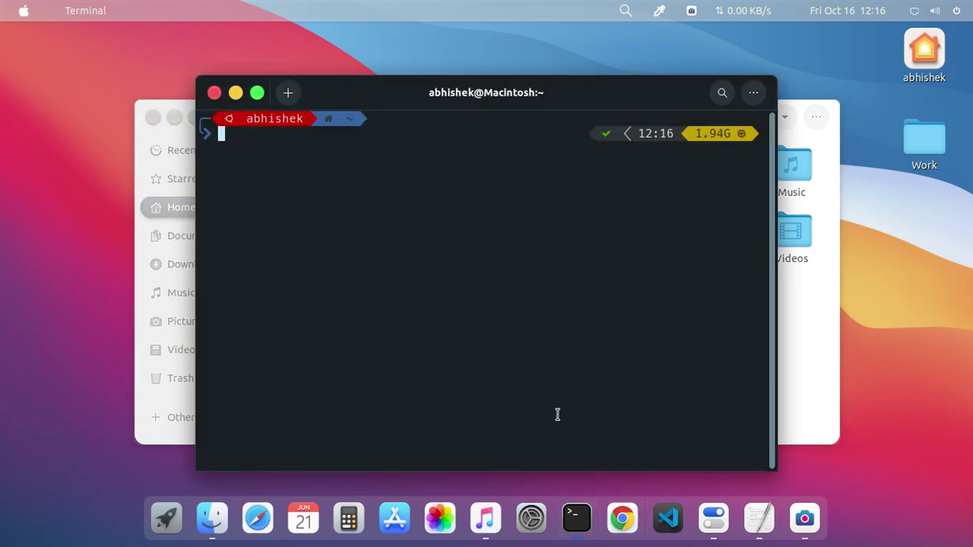
{"action": "key", "text": "Up"}
{"action": "key", "text": "Up"}
{"action": "key", "text": "Up"}
{"action": "key", "text": "Down"}
{"action": "key", "text": "Return"}
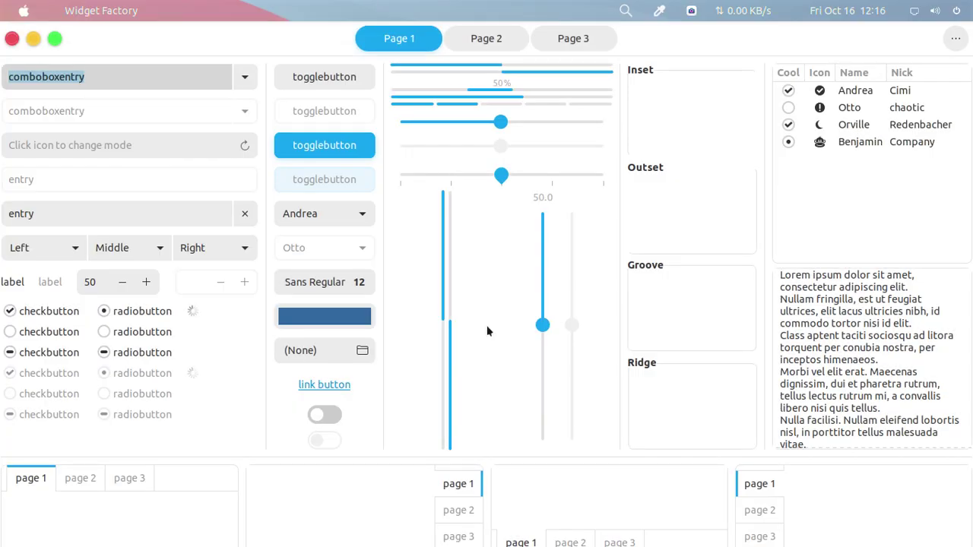
Step: Try the preset names in the editable combo box and choose a different one
{"action": "left_click", "coordinate": [238, 79]}
{"action": "left_click", "coordinate": [219, 122]}
{"action": "left_click", "coordinate": [247, 87]}
{"action": "left_click", "coordinate": [224, 150]}
Step: Focus the enabled text entries and set the dropdown showing Right to Left
{"action": "left_click", "coordinate": [163, 152]}
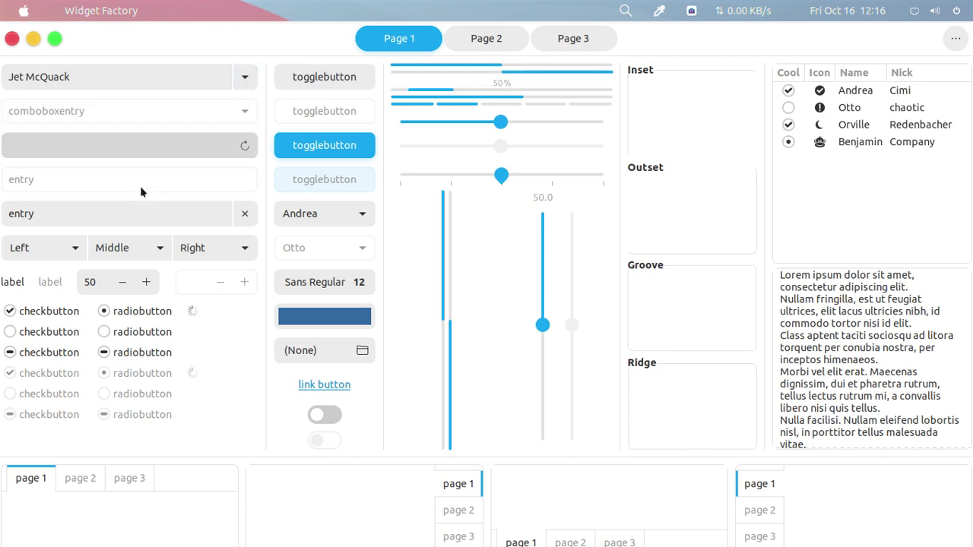
{"action": "left_click", "coordinate": [121, 219]}
{"action": "left_click", "coordinate": [206, 248]}
{"action": "left_click", "coordinate": [189, 202]}
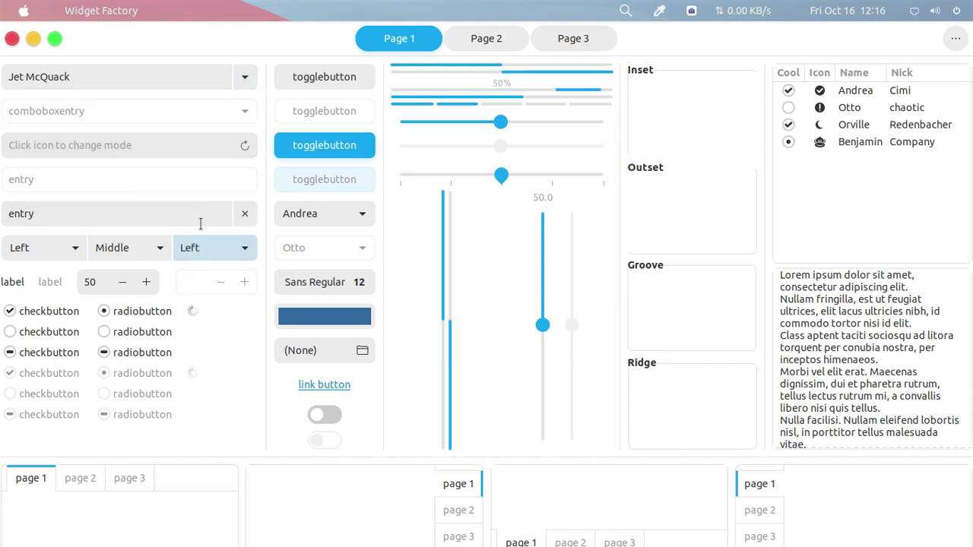
Step: Step the enabled number field down and up, leaving it at 48
{"action": "triple_click", "coordinate": [133, 282]}
{"action": "left_click", "coordinate": [122, 282]}
{"action": "left_click", "coordinate": [146, 282]}
{"action": "left_click", "coordinate": [146, 282]}
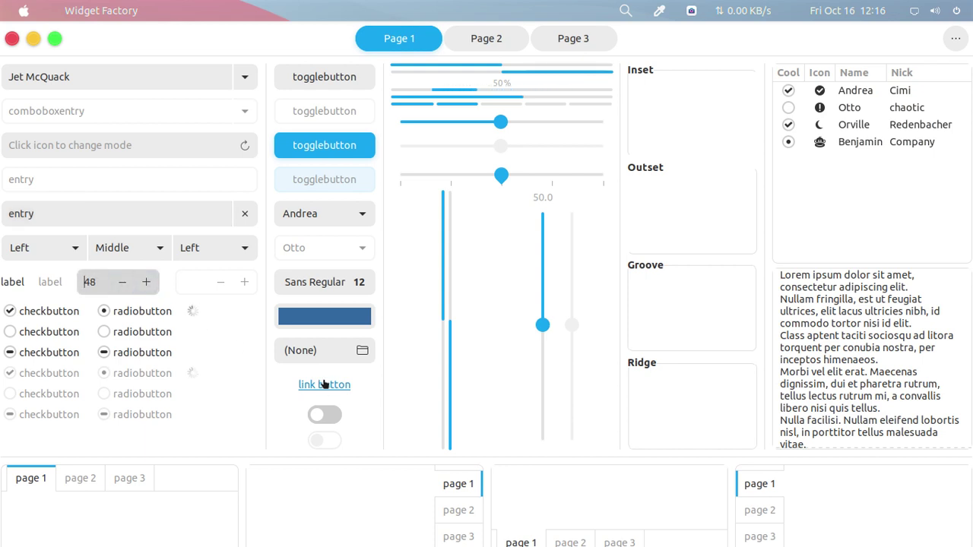
Step: Try the enabled switch, and view the font picker without choosing a font
{"action": "left_click", "coordinate": [322, 418]}
{"action": "left_click", "coordinate": [322, 417]}
{"action": "left_click", "coordinate": [322, 417]}
{"action": "left_click", "coordinate": [334, 289]}
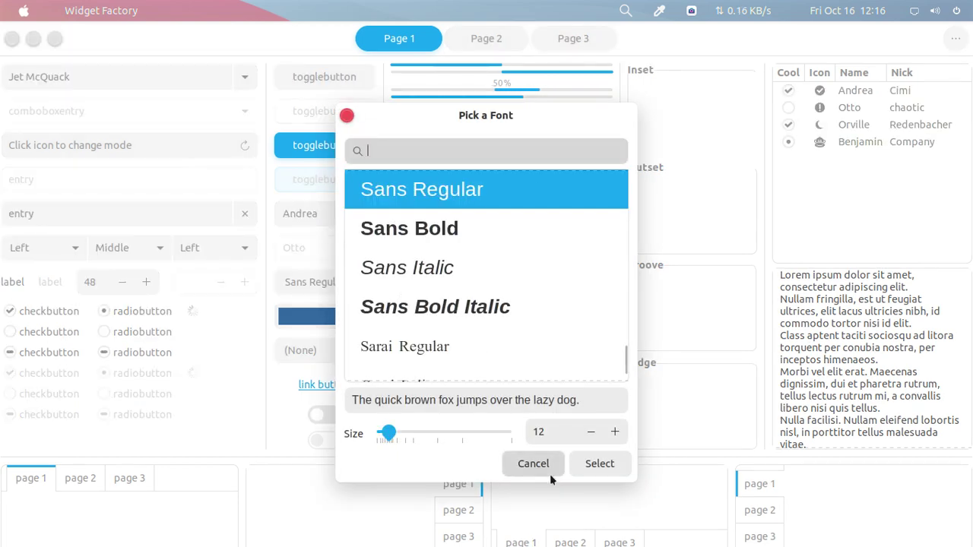
{"action": "left_click", "coordinate": [531, 461]}
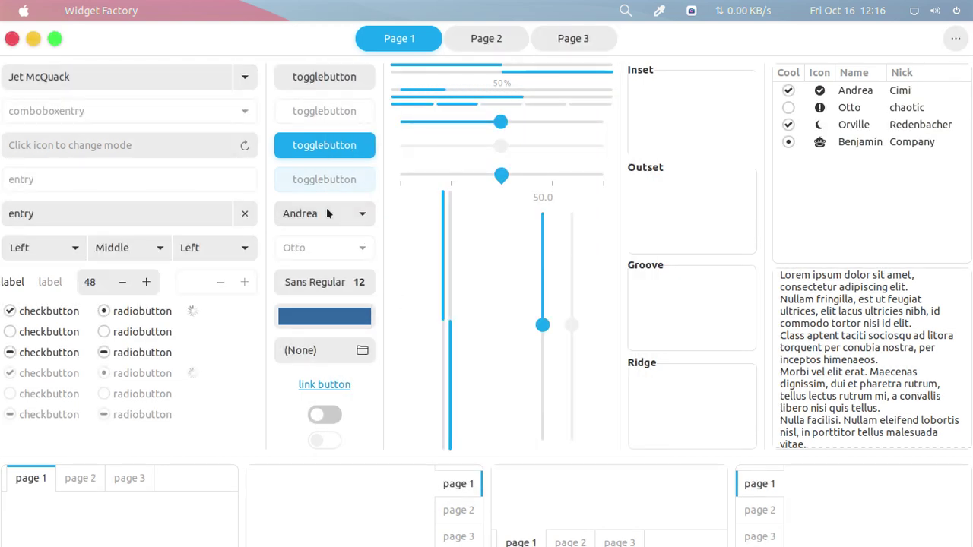
Step: Choose the last name in the enabled name dropdown and set the enabled vertical slider to about 72.7
{"action": "left_click", "coordinate": [328, 213]}
{"action": "left_click", "coordinate": [328, 259]}
{"action": "left_click", "coordinate": [328, 215]}
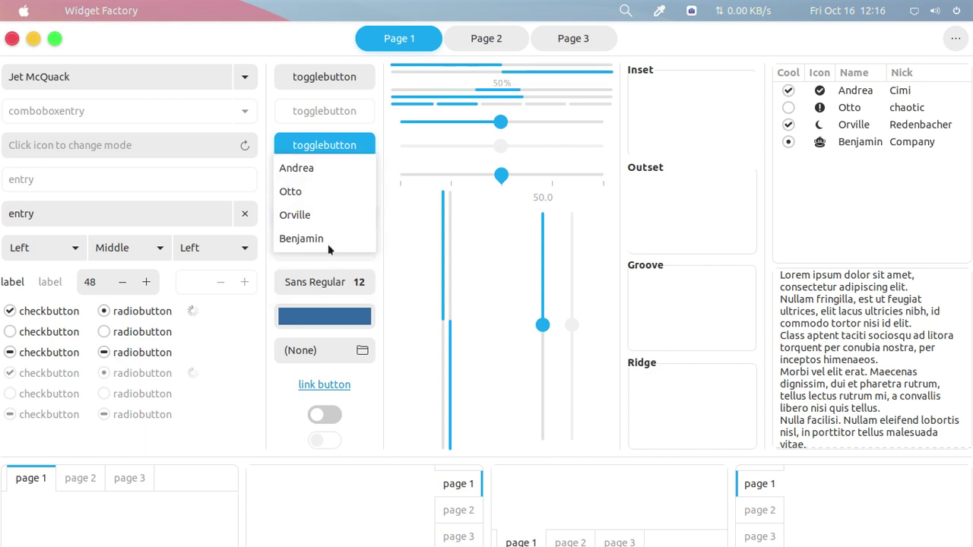
{"action": "left_click", "coordinate": [328, 241]}
{"action": "left_click_drag", "start_coordinate": [544, 325], "coordinate": [548, 378]}
Step: Move through the Cool list, select its second row and try that row's checkbox
{"action": "left_click", "coordinate": [851, 156]}
{"action": "key", "text": "Down"}
{"action": "key", "text": "Down"}
{"action": "left_click", "coordinate": [787, 107]}
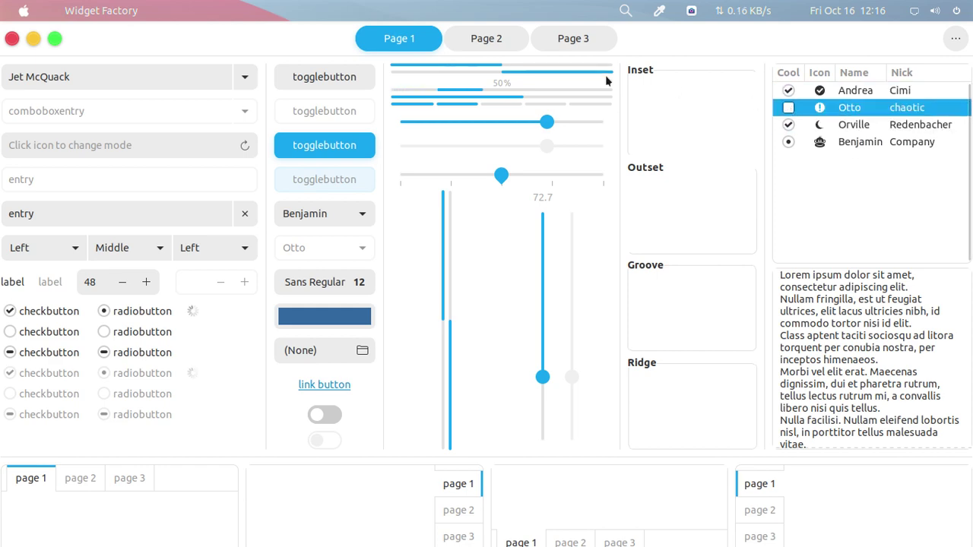
Step: Dismiss the notice on Page 2 and view the About GTK Widget Factory dialog
{"action": "left_click", "coordinate": [483, 40]}
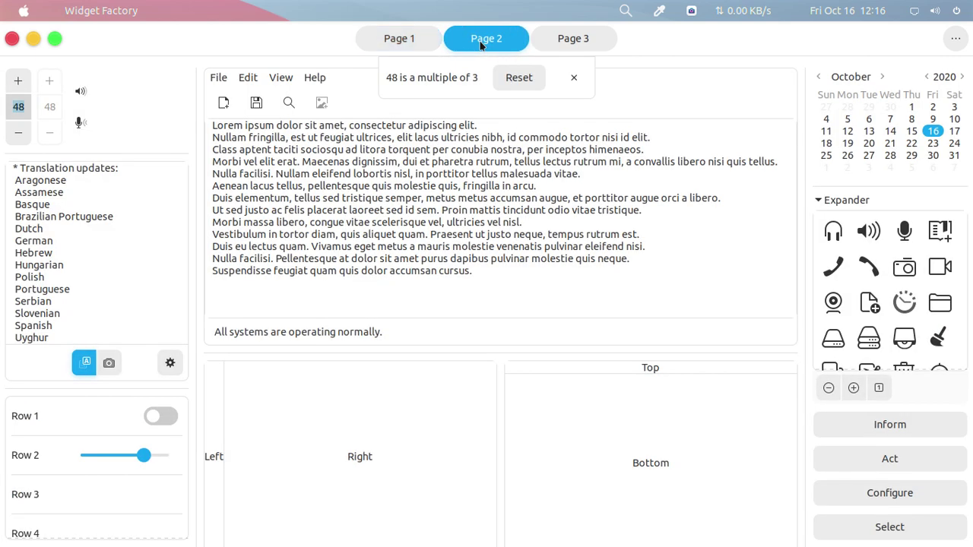
{"action": "left_click", "coordinate": [574, 77]}
{"action": "left_click", "coordinate": [313, 78]}
{"action": "left_click", "coordinate": [338, 100]}
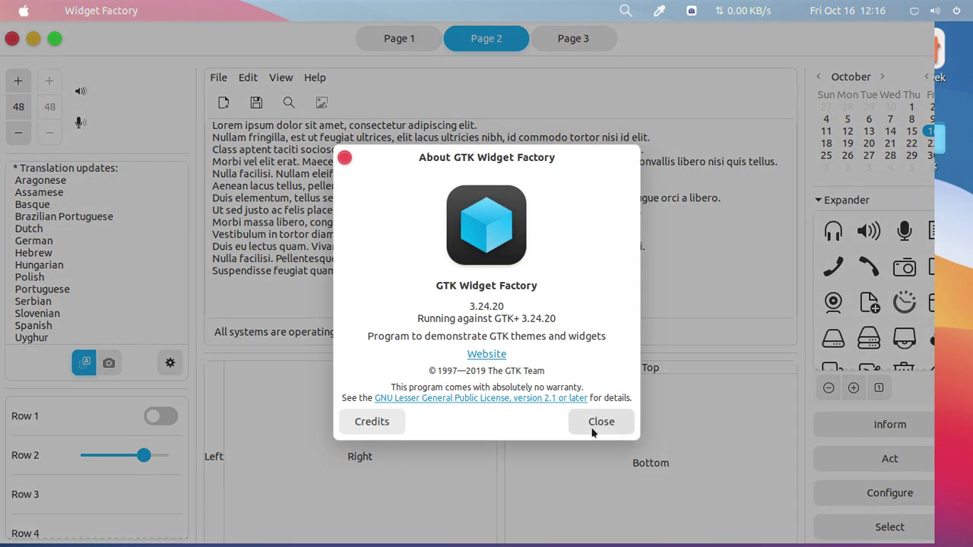
{"action": "left_click", "coordinate": [593, 430]}
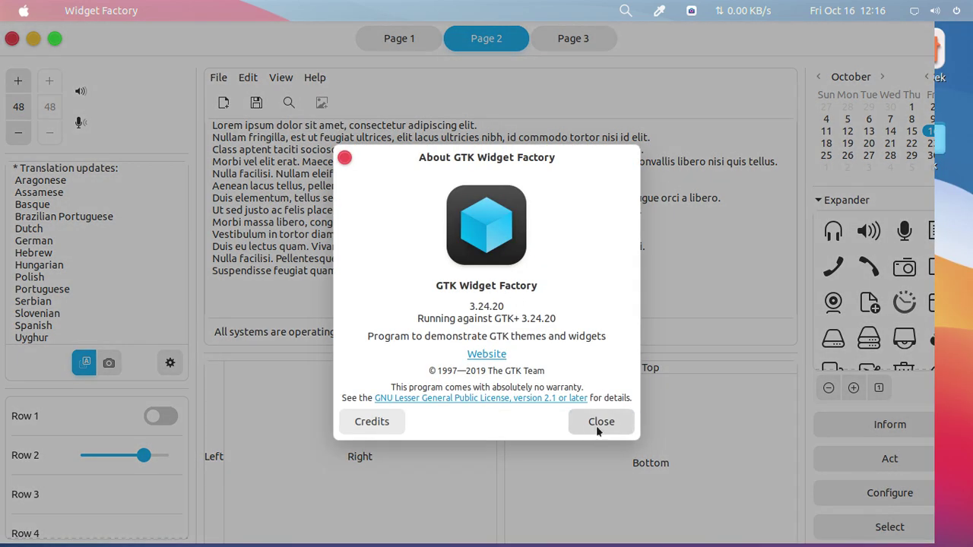
Step: Show and dismiss the Inform message, and answer the Act dialog with Act
{"action": "left_click", "coordinate": [886, 433]}
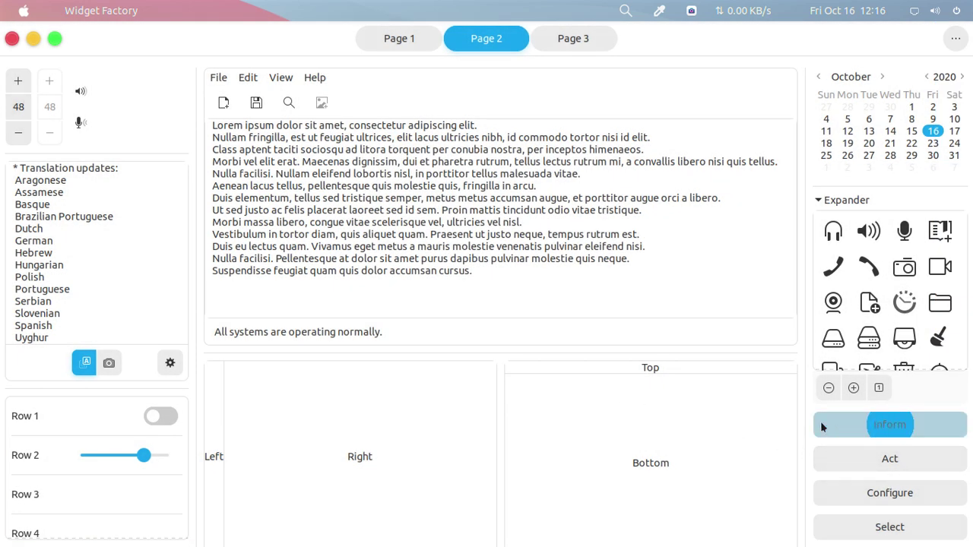
{"action": "left_click", "coordinate": [547, 336]}
{"action": "left_click", "coordinate": [839, 453]}
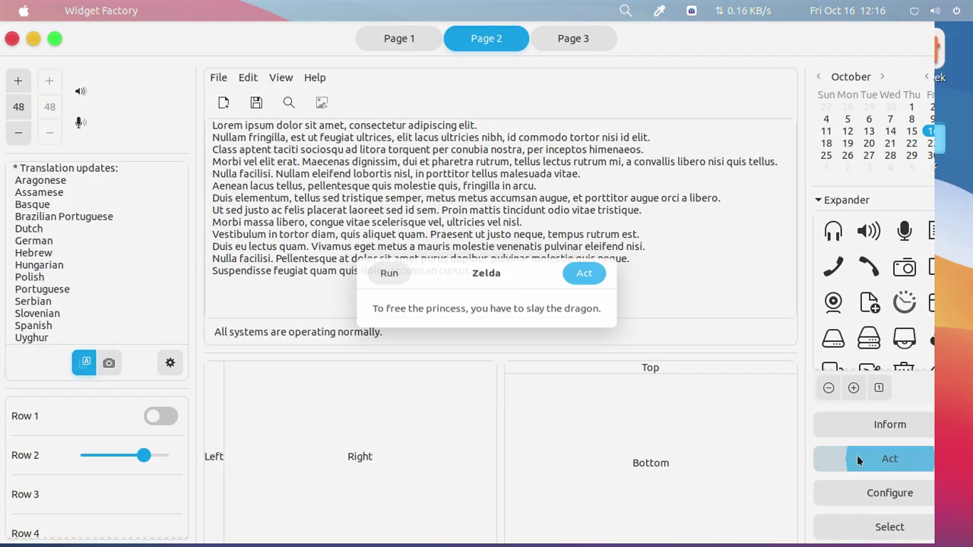
{"action": "left_click", "coordinate": [578, 275]}
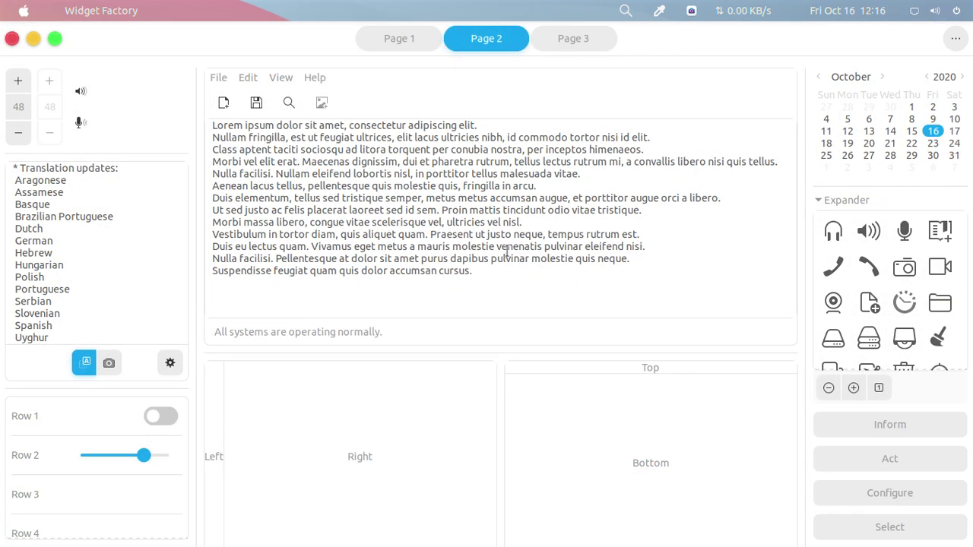
Step: Glance at Page 3, return to Page 2 and examine the sample editor's File, Edit and View menus
{"action": "left_click", "coordinate": [538, 36]}
{"action": "left_click", "coordinate": [488, 46]}
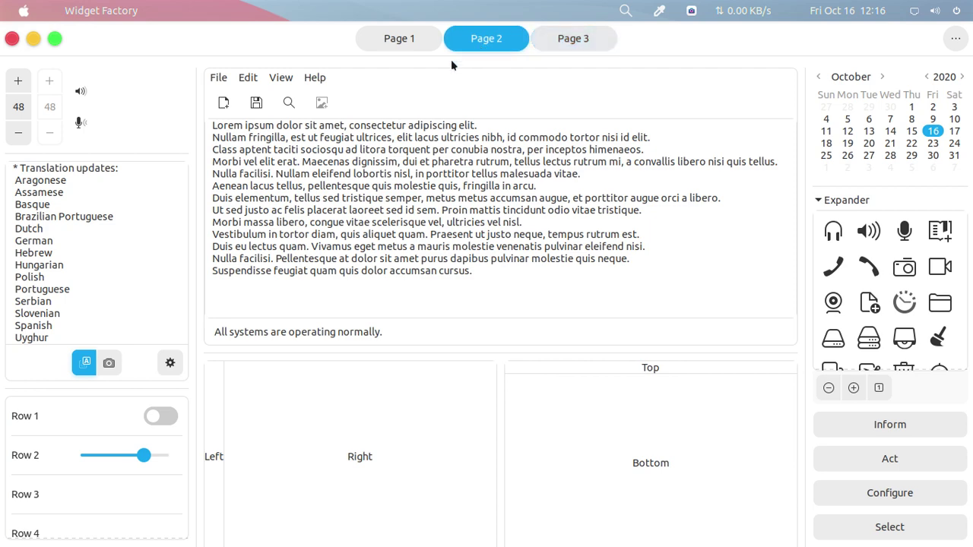
{"action": "left_click", "coordinate": [219, 77]}
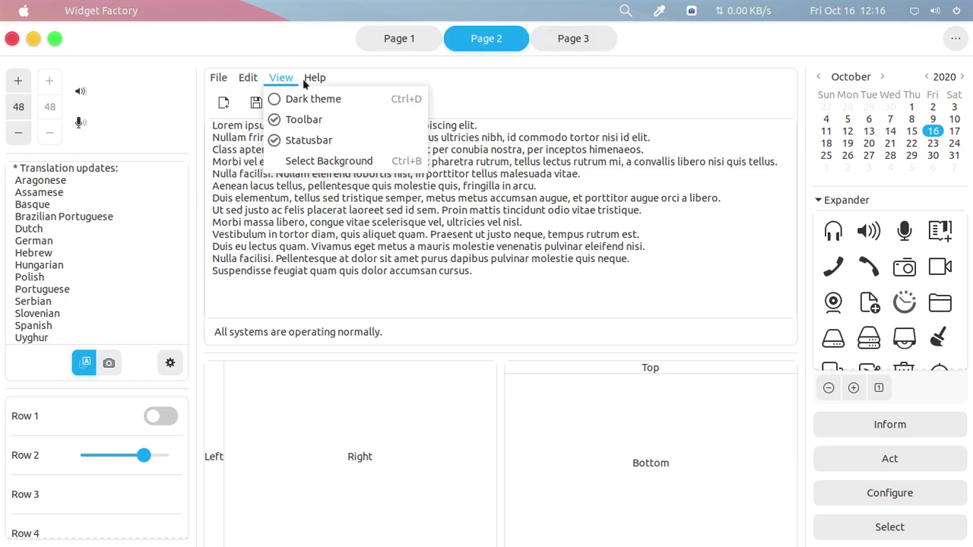
{"action": "mouse_move", "coordinate": [247, 78]}
{"action": "left_click", "coordinate": [274, 182]}
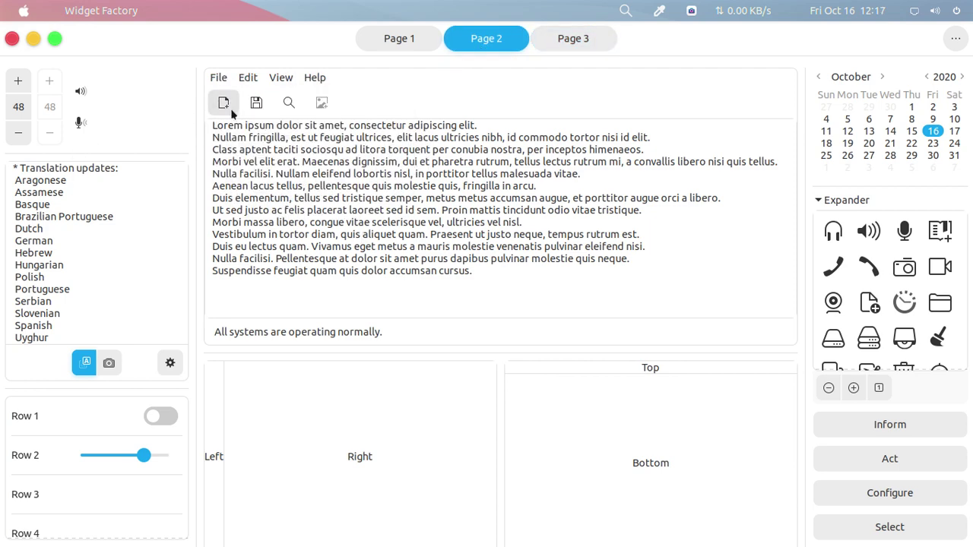
Step: Show the search field in the sample editor and toggle the Beer option in the gear menu
{"action": "left_click", "coordinate": [287, 103]}
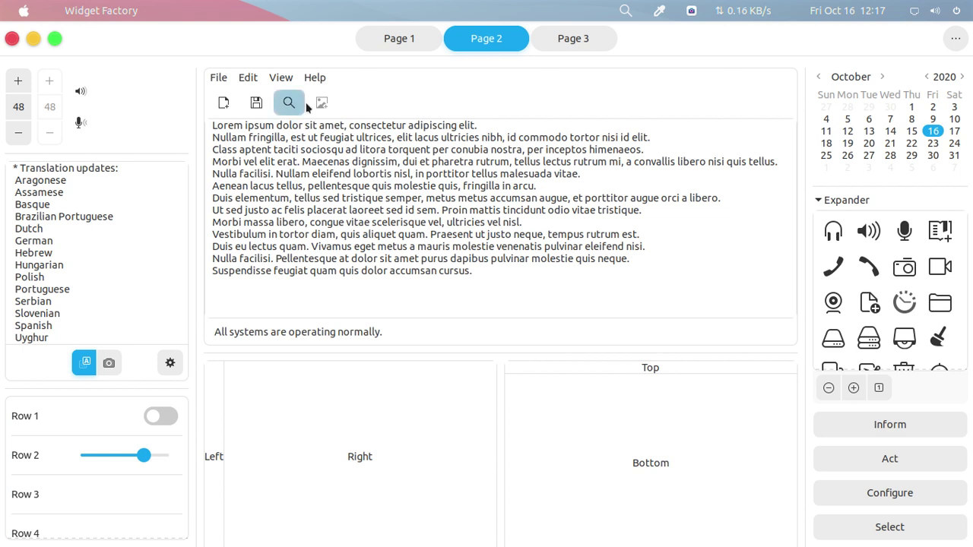
{"action": "left_click", "coordinate": [238, 81]}
{"action": "left_click", "coordinate": [105, 134]}
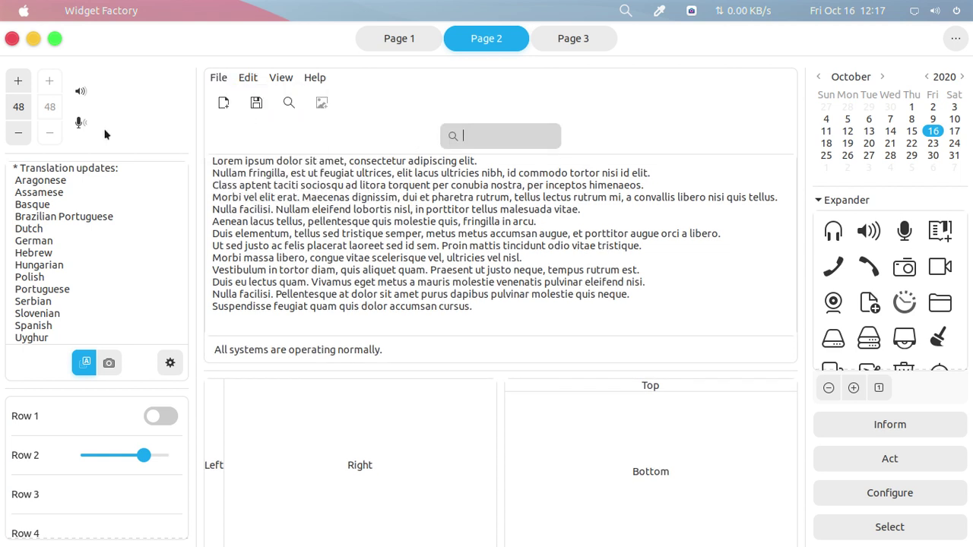
{"action": "left_click", "coordinate": [171, 363]}
{"action": "left_click", "coordinate": [195, 246]}
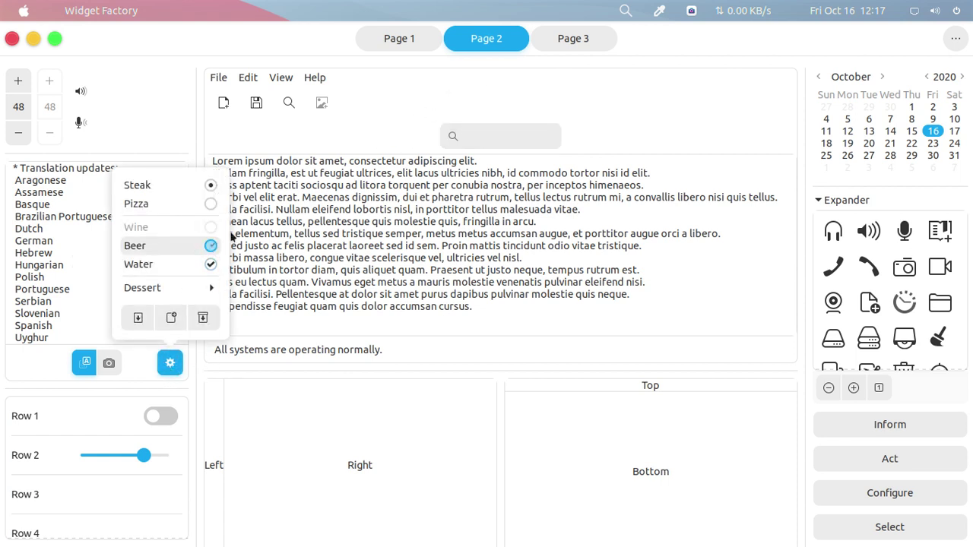
Step: Switch to Page 3 and try the Record toggle and the Open popover
{"action": "left_click", "coordinate": [566, 48]}
{"action": "left_click", "coordinate": [569, 49]}
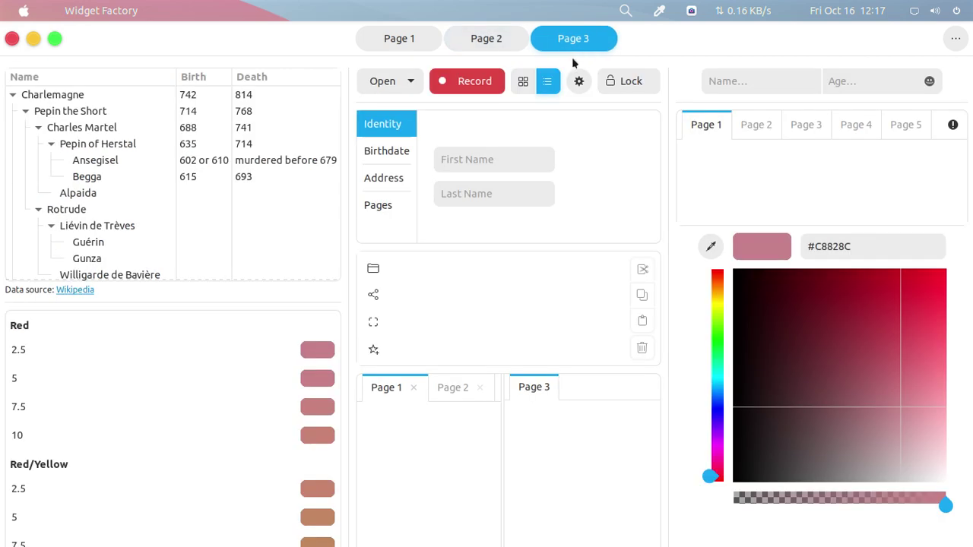
{"action": "left_click", "coordinate": [456, 92]}
{"action": "left_click", "coordinate": [398, 82]}
{"action": "left_click", "coordinate": [473, 89]}
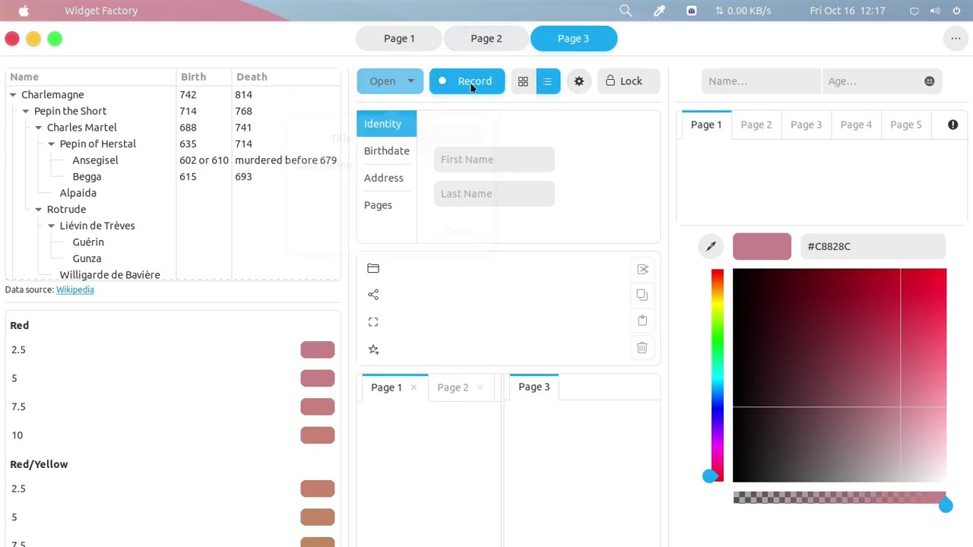
Step: Go through the Birthdate and Address sections of the sample form, ending on Pages
{"action": "left_click", "coordinate": [400, 152]}
{"action": "left_click", "coordinate": [383, 178]}
{"action": "left_click", "coordinate": [382, 204]}
Step: Insert arrow, football, command and repeated star symbols into the text area below the form
{"action": "left_click", "coordinate": [375, 323]}
{"action": "left_click", "coordinate": [374, 295]}
{"action": "left_click", "coordinate": [375, 268]}
{"action": "left_click", "coordinate": [375, 323]}
{"action": "left_click", "coordinate": [376, 349]}
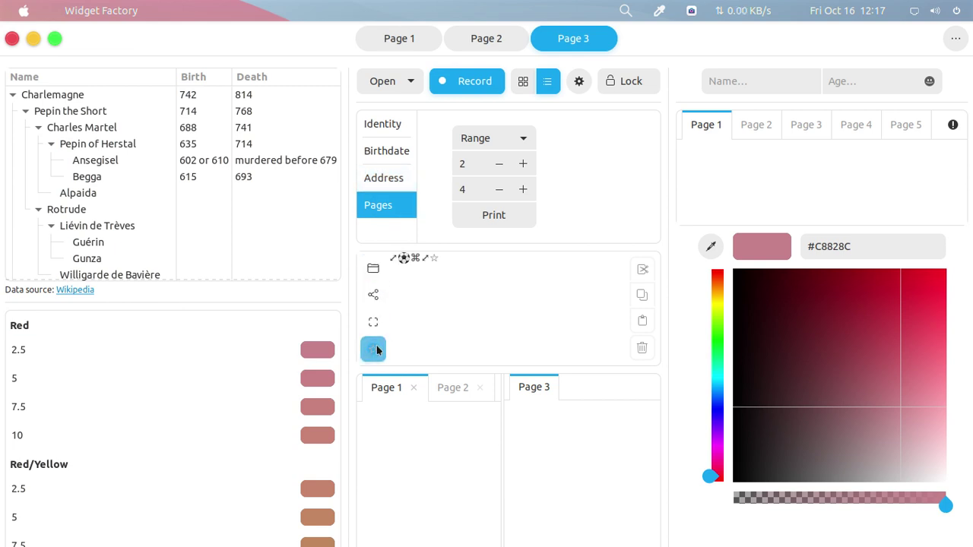
{"action": "left_click", "coordinate": [377, 348]}
Step: Insert a winking face emoji into the Age field using the emoji picker
{"action": "left_click", "coordinate": [775, 87]}
{"action": "left_click", "coordinate": [867, 83]}
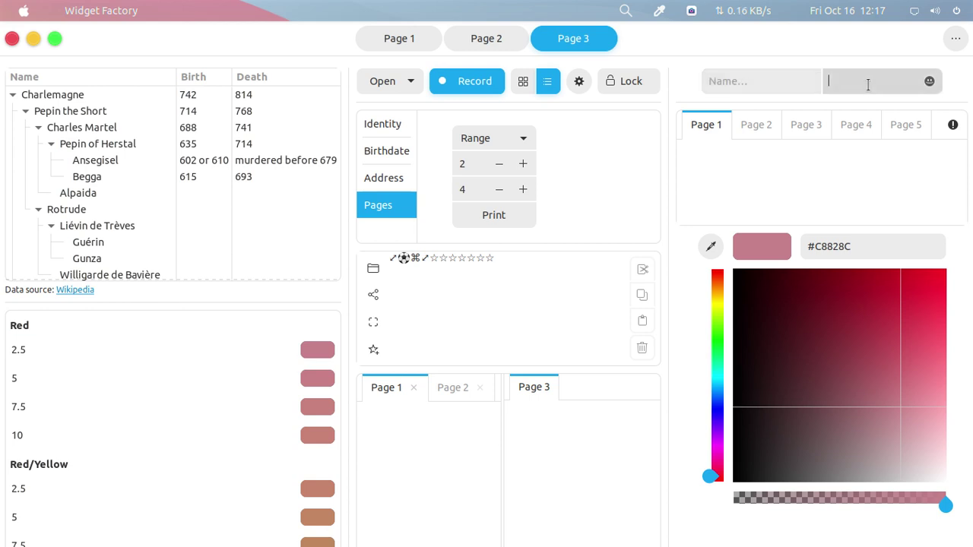
{"action": "left_click", "coordinate": [929, 88]}
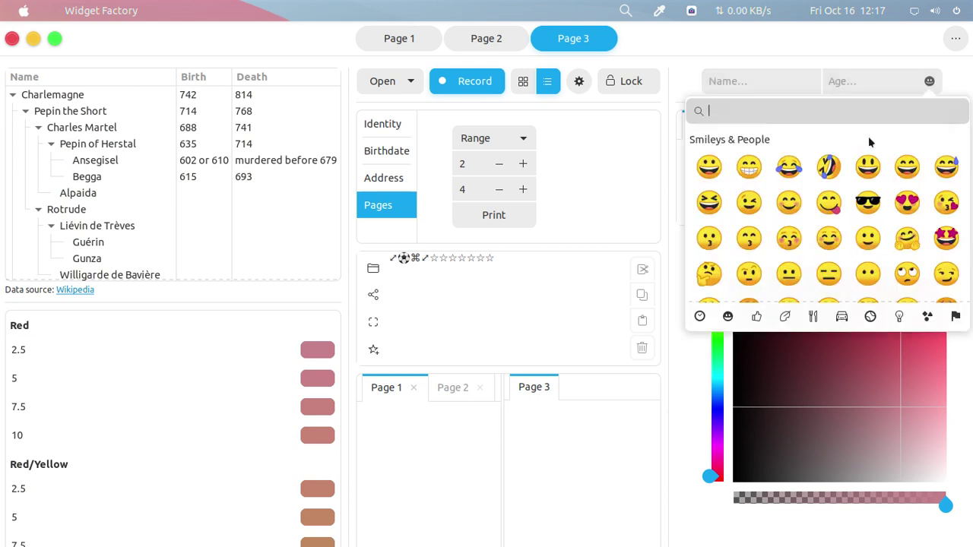
{"action": "left_click", "coordinate": [749, 202]}
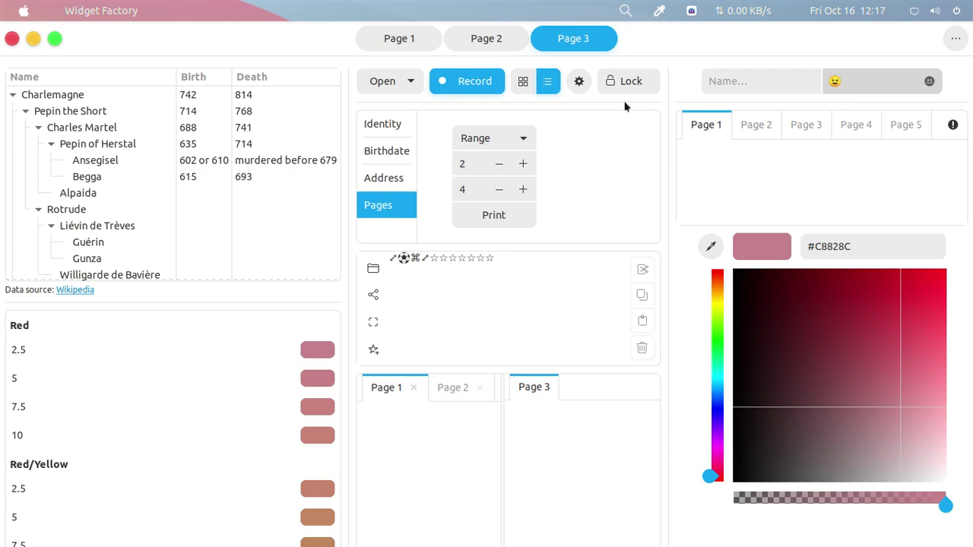
Step: Return to Page 1 and minimise the Widget Factory window
{"action": "left_click", "coordinate": [486, 38]}
{"action": "left_click", "coordinate": [383, 39]}
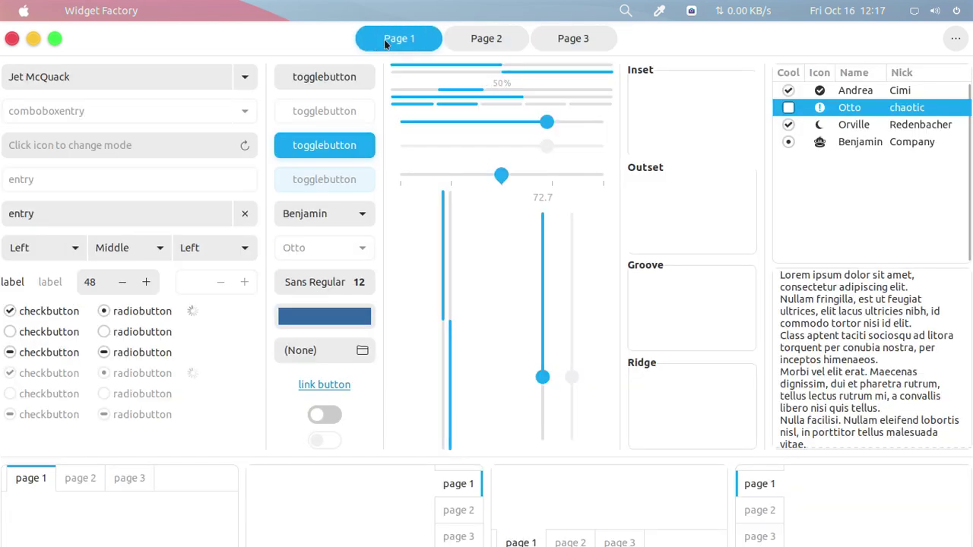
{"action": "left_click", "coordinate": [33, 39]}
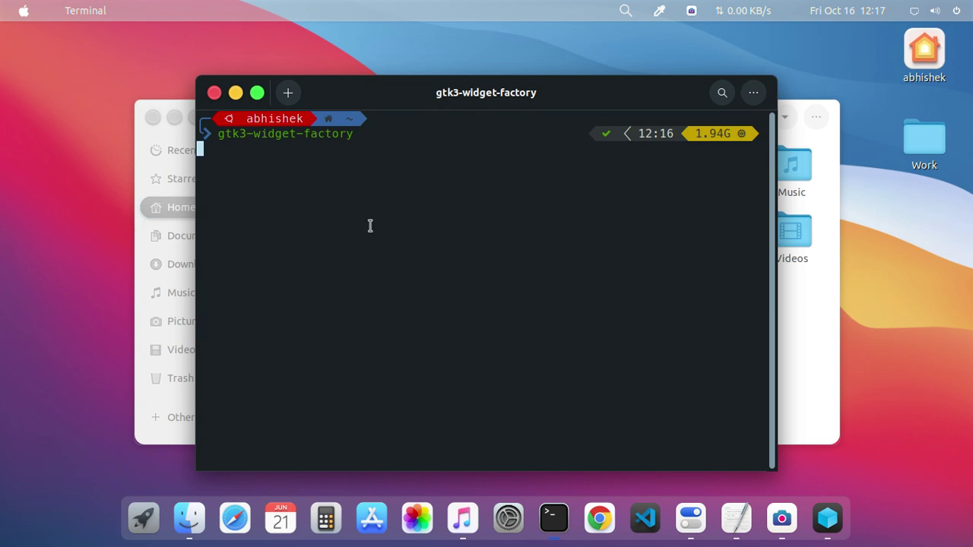
Step: Stop the running gtk3-widget-factory process, minimise the terminal and shift the Files window
{"action": "key", "text": "ctrl+c"}
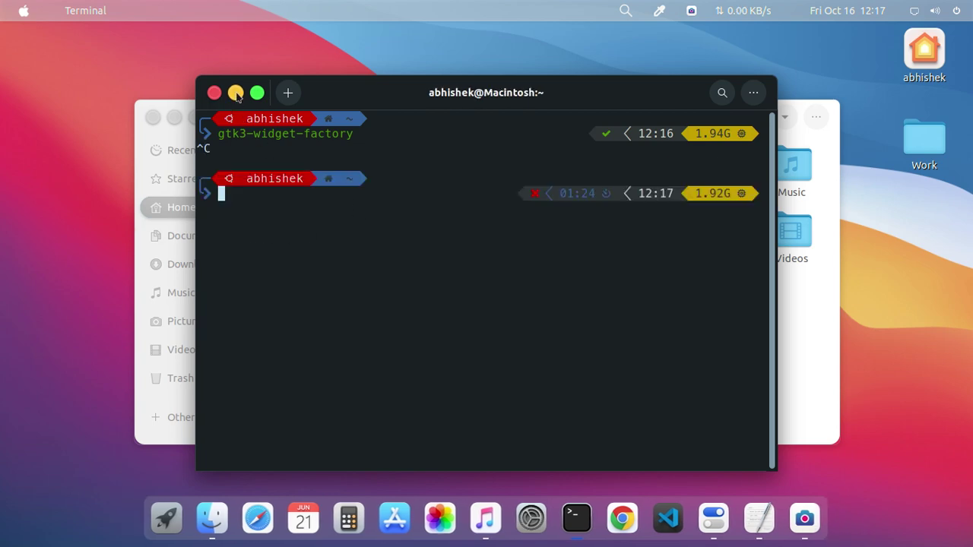
{"action": "left_click", "coordinate": [236, 93]}
{"action": "left_click_drag", "start_coordinate": [532, 121], "coordinate": [472, 120]}
Step: Switch to Tweaks and examine the available Applications themes in the Appearance settings
{"action": "left_click", "coordinate": [713, 517]}
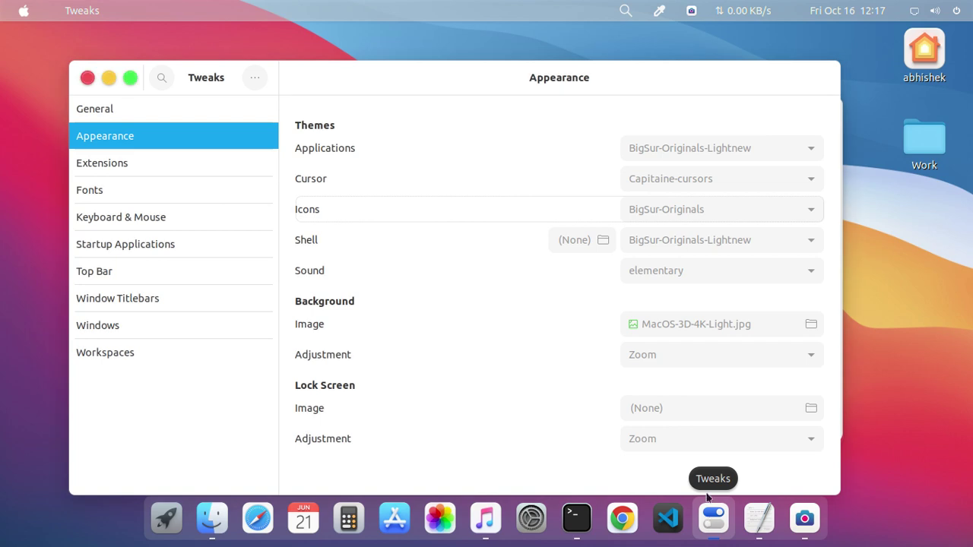
{"action": "left_click", "coordinate": [667, 148]}
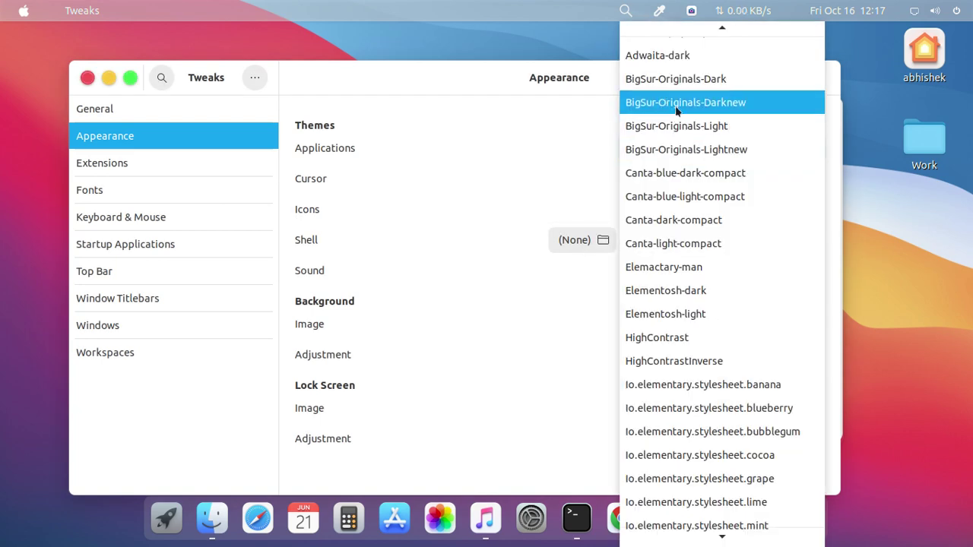
{"action": "key", "text": "Escape"}
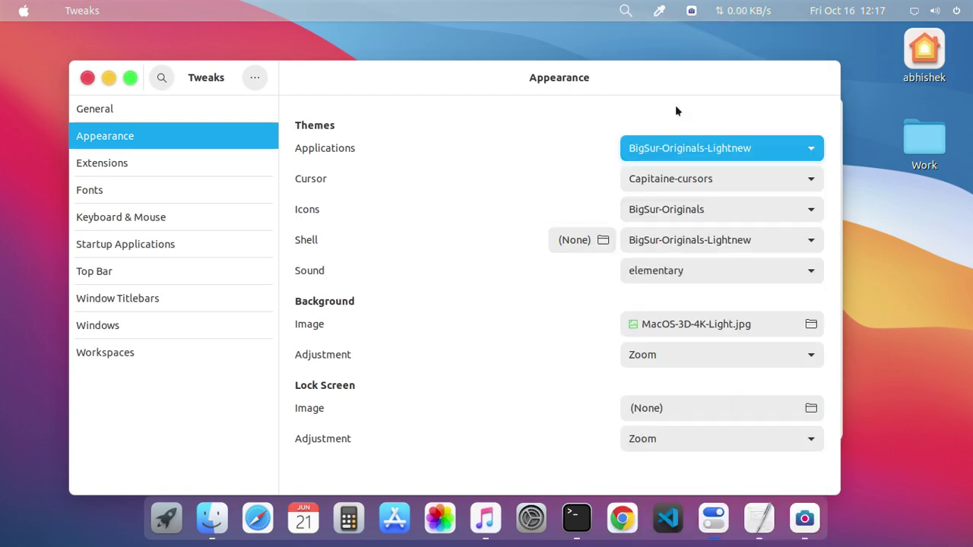
Step: Set the Applications theme to BigSur-Originals-Darknew and the Icons theme to BigSur-Originals-dark
{"action": "key", "text": "Up"}
{"action": "left_click", "coordinate": [665, 212]}
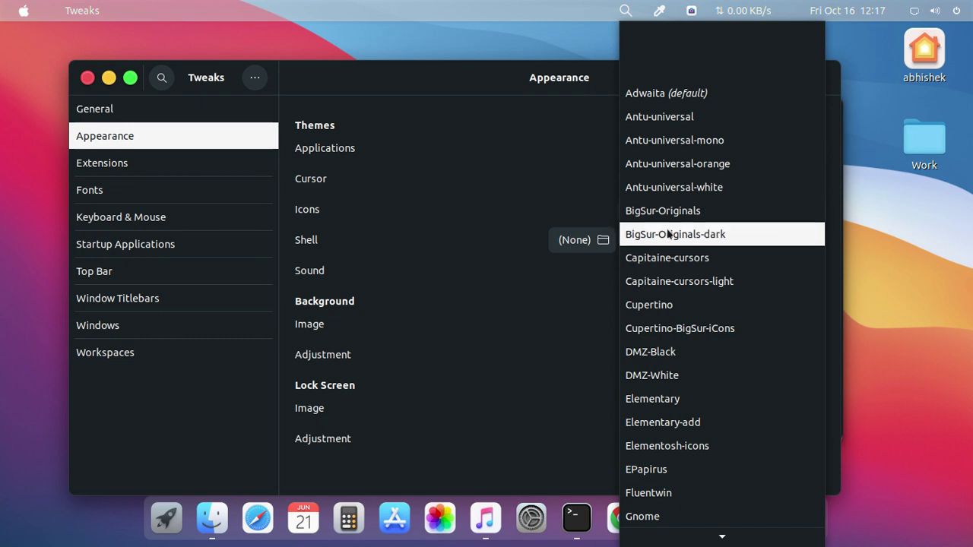
{"action": "key", "text": "Escape"}
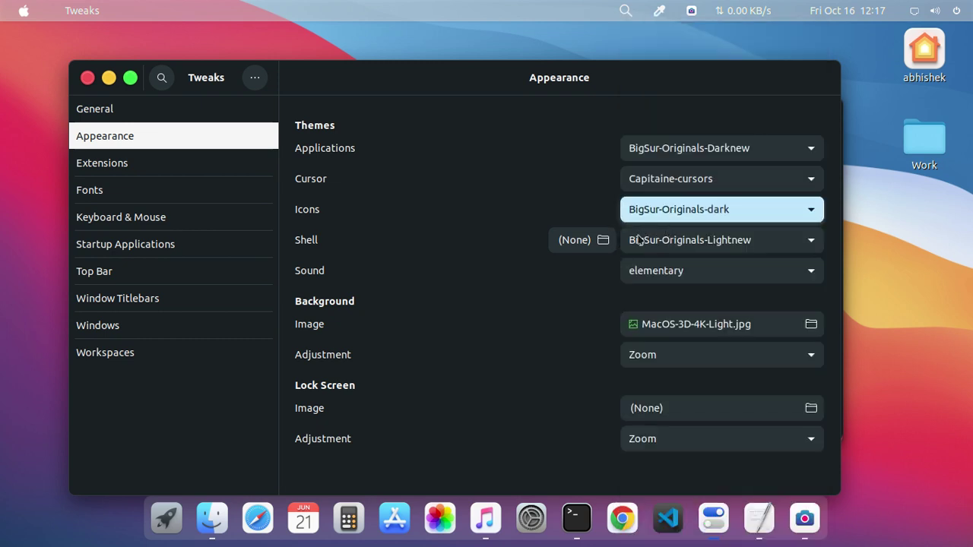
Step: Switch the Shell theme from the light variant to a dark BigSur-Originals variant
{"action": "left_click", "coordinate": [668, 241]}
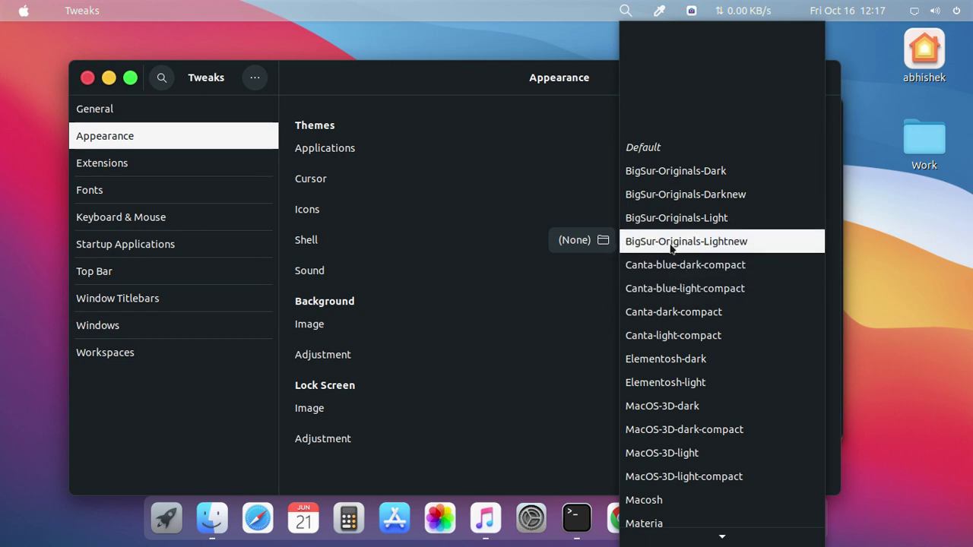
{"action": "left_click", "coordinate": [669, 240]}
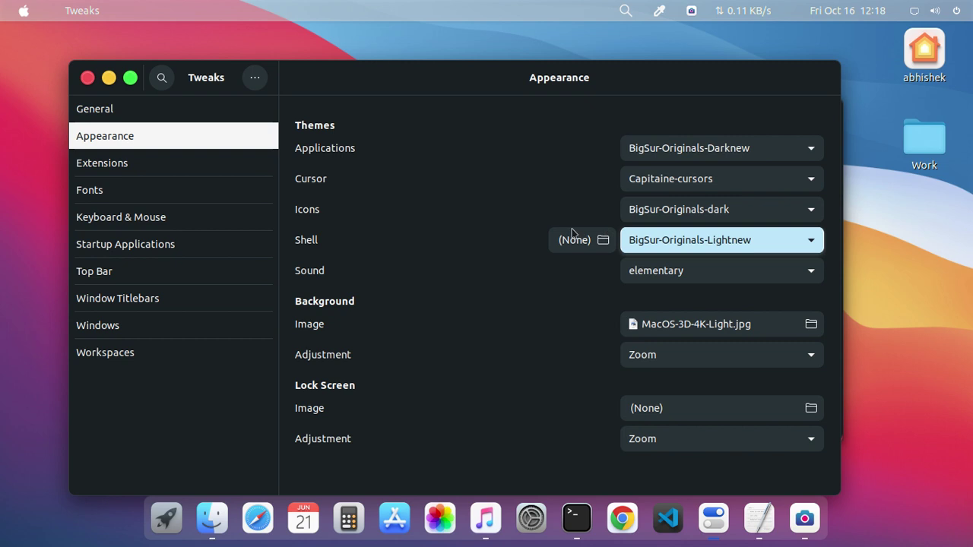
{"action": "key", "text": "Up"}
Step: Switch to Files and set MacOS-3D-4K-Dark.jpg from the Documents folder as the desktop wallpaper
{"action": "key", "text": "super+e"}
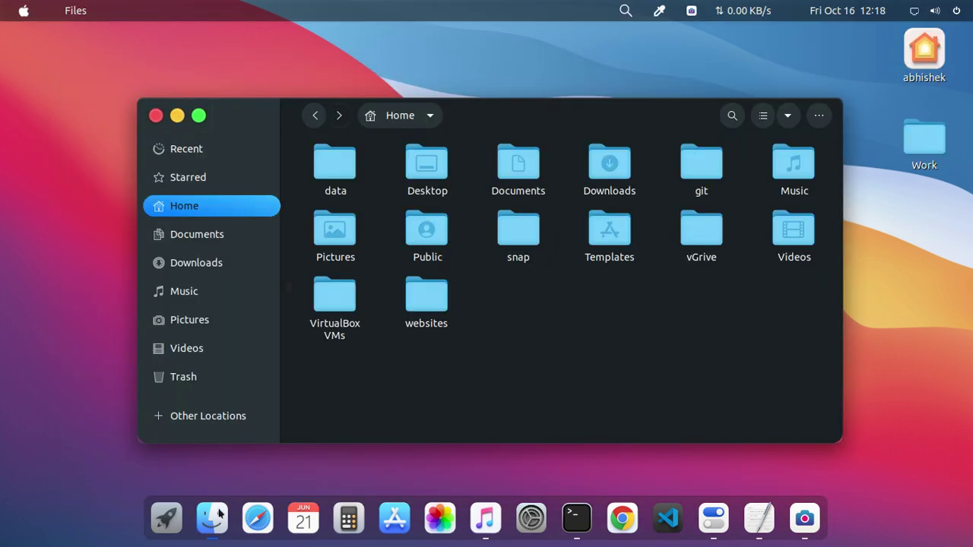
{"action": "left_click", "coordinate": [214, 243]}
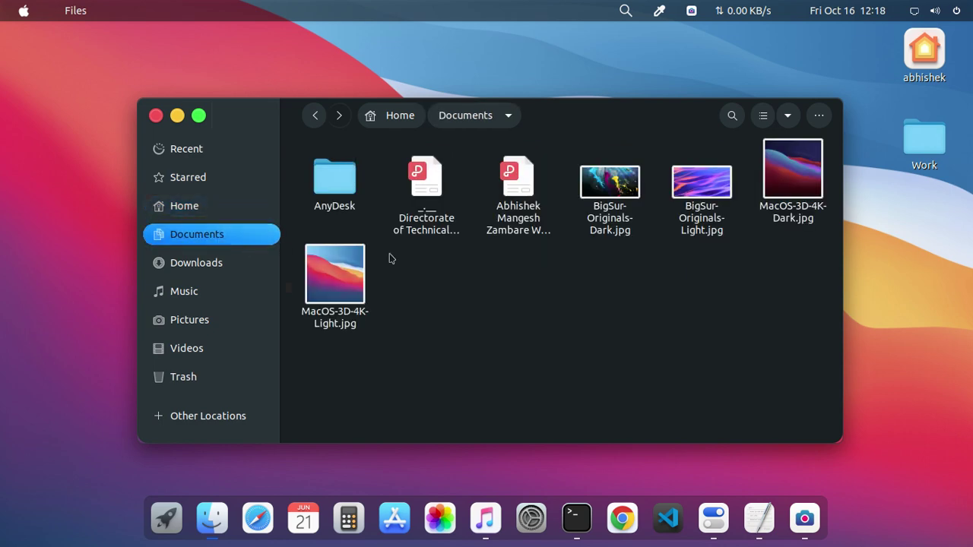
{"action": "right_click", "coordinate": [806, 184]}
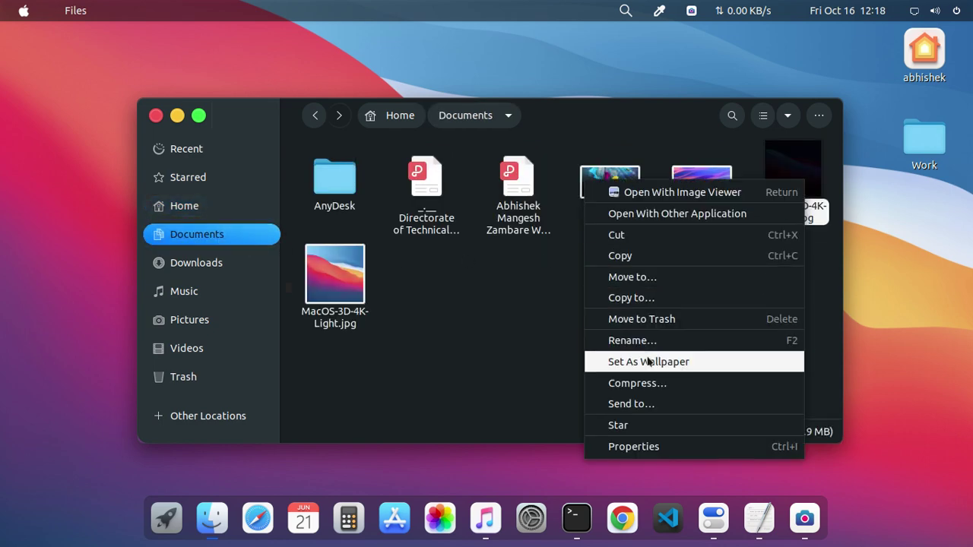
{"action": "left_click", "coordinate": [650, 360]}
{"action": "left_click", "coordinate": [615, 384]}
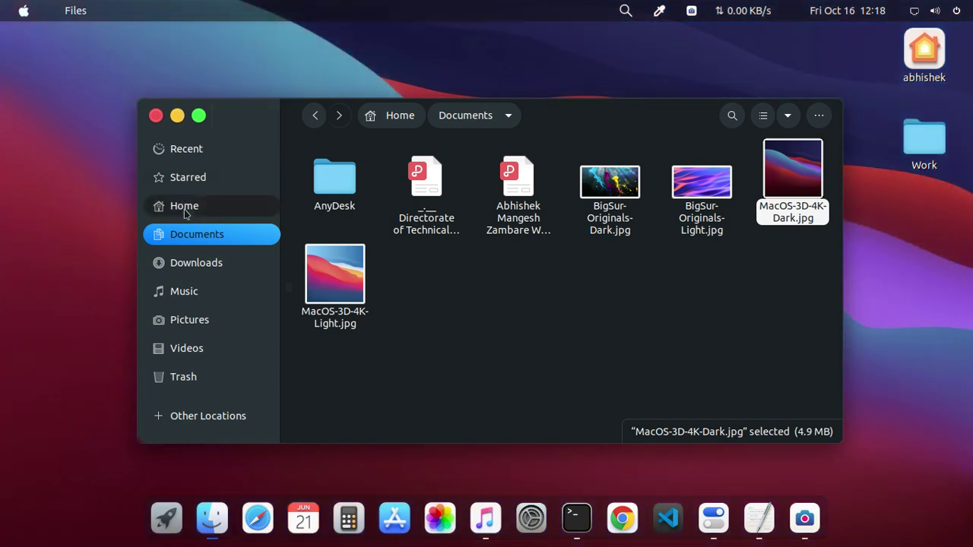
Step: Return to the Home folder, shift the Files window slightly and browse a few sidebar locations, ending in Home
{"action": "left_click", "coordinate": [185, 206]}
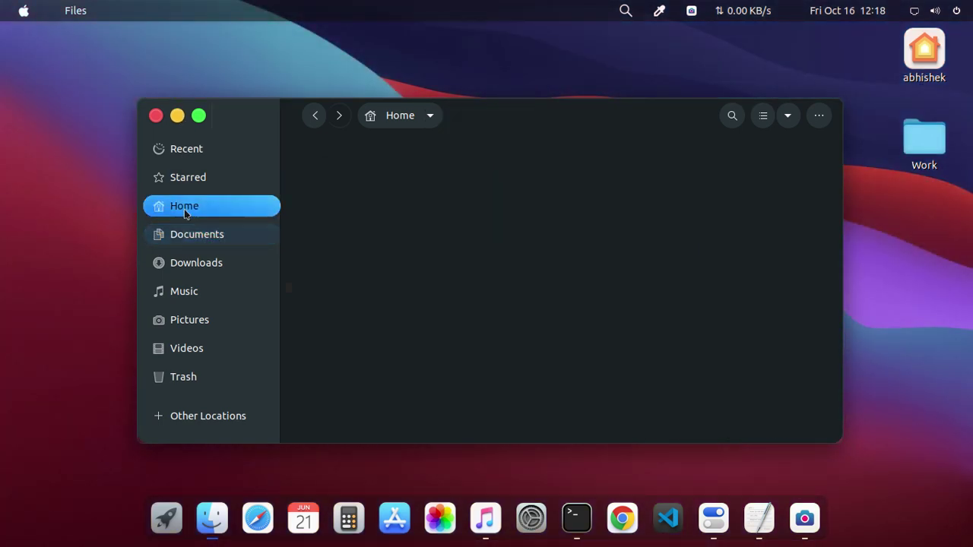
{"action": "left_click", "coordinate": [508, 301]}
{"action": "mouse_move", "coordinate": [506, 122]}
{"action": "left_mouse_down"}
{"action": "mouse_move", "coordinate": [459, 98]}
{"action": "mouse_move", "coordinate": [489, 124]}
{"action": "mouse_move", "coordinate": [494, 109]}
{"action": "left_mouse_up"}
{"action": "left_click", "coordinate": [185, 229]}
{"action": "left_click", "coordinate": [173, 201]}
{"action": "left_click", "coordinate": [191, 170]}
{"action": "left_click", "coordinate": [192, 199]}
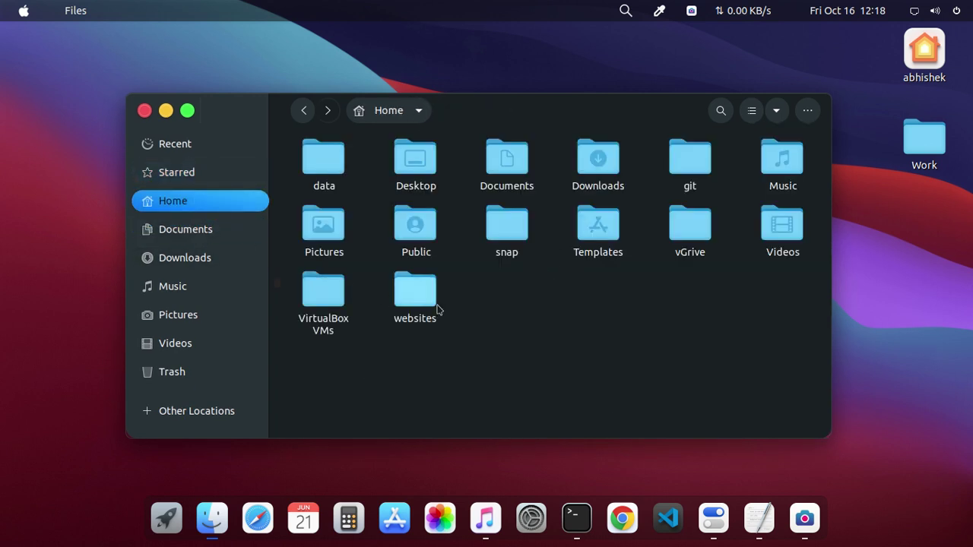
Step: Switch to Terminal and run gtk3-widget-factory again
{"action": "left_click", "coordinate": [576, 518]}
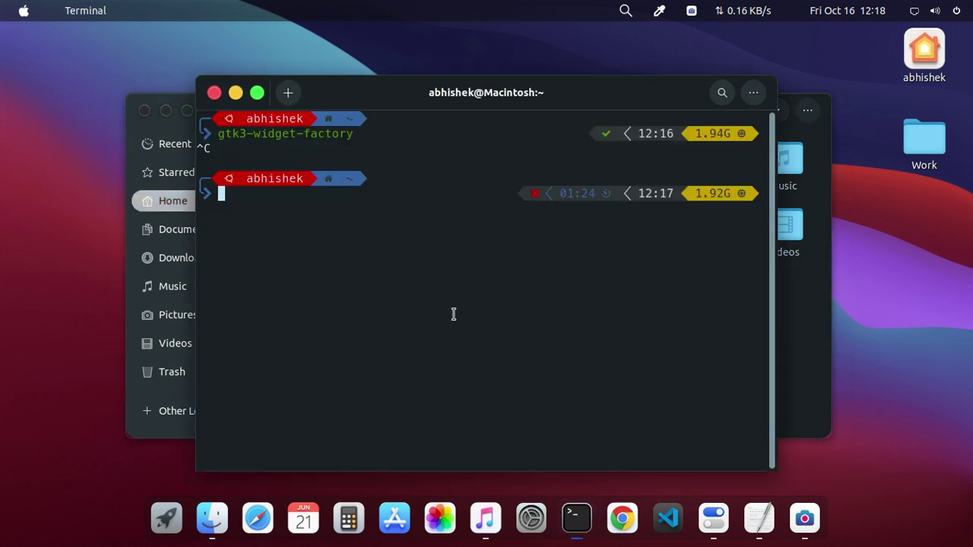
{"action": "key", "text": "Up"}
{"action": "key", "text": "Return"}
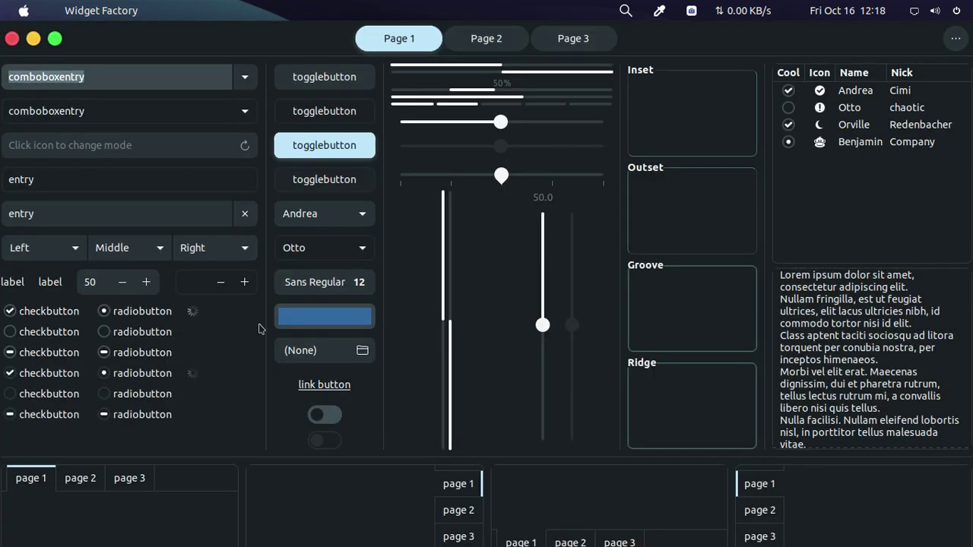
Step: Choose Mickey Mouse in the first combo box entry on Page 1
{"action": "left_click", "coordinate": [127, 79]}
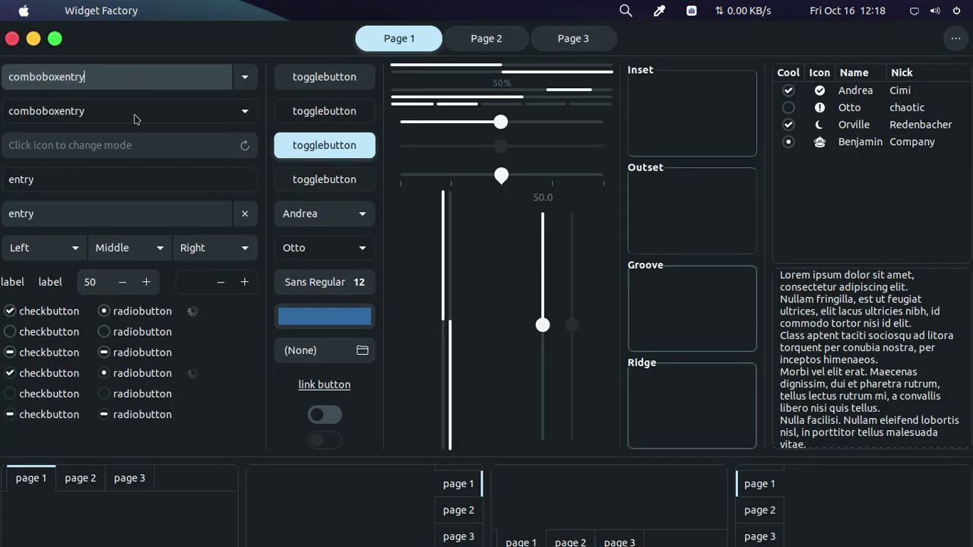
{"action": "left_click", "coordinate": [244, 79]}
{"action": "left_click", "coordinate": [175, 129]}
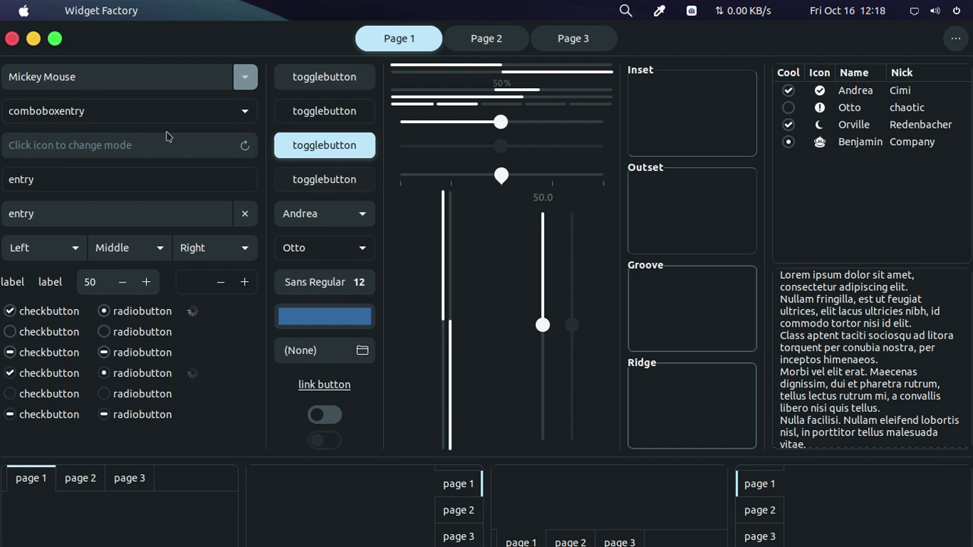
{"action": "left_click", "coordinate": [245, 79]}
{"action": "left_click", "coordinate": [207, 132]}
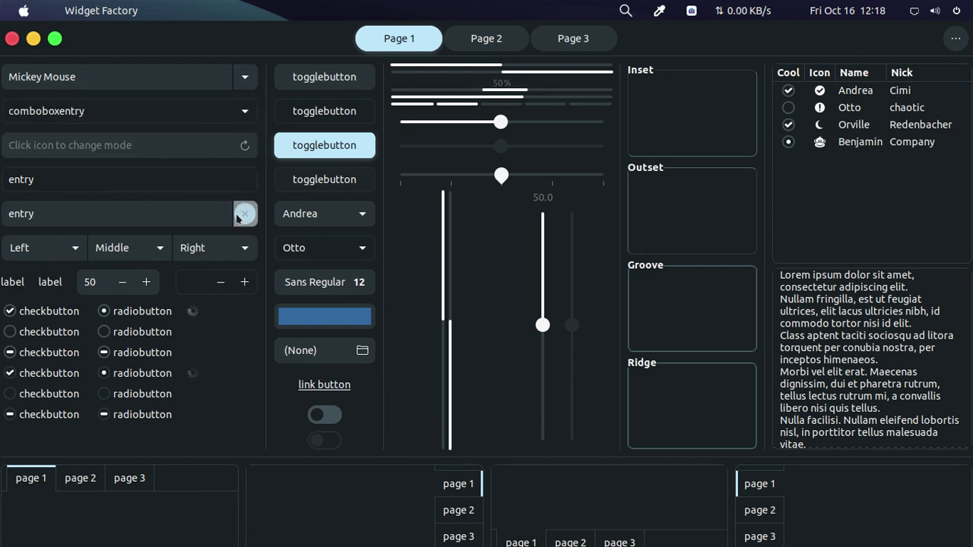
Step: Set the second of the three linked dropdowns to Right and the third to Middle
{"action": "left_click", "coordinate": [191, 216]}
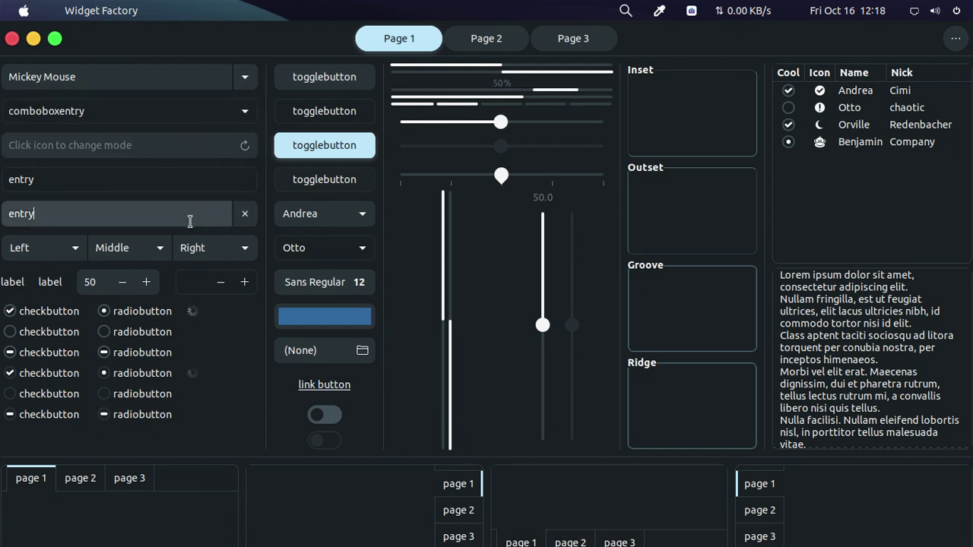
{"action": "left_click", "coordinate": [160, 248]}
{"action": "left_click", "coordinate": [110, 274]}
{"action": "left_click", "coordinate": [228, 248]}
{"action": "left_click", "coordinate": [196, 225]}
Step: Turn on the enabled switch below the link button
{"action": "left_click", "coordinate": [319, 415]}
{"action": "left_click", "coordinate": [320, 416]}
{"action": "left_click", "coordinate": [322, 417]}
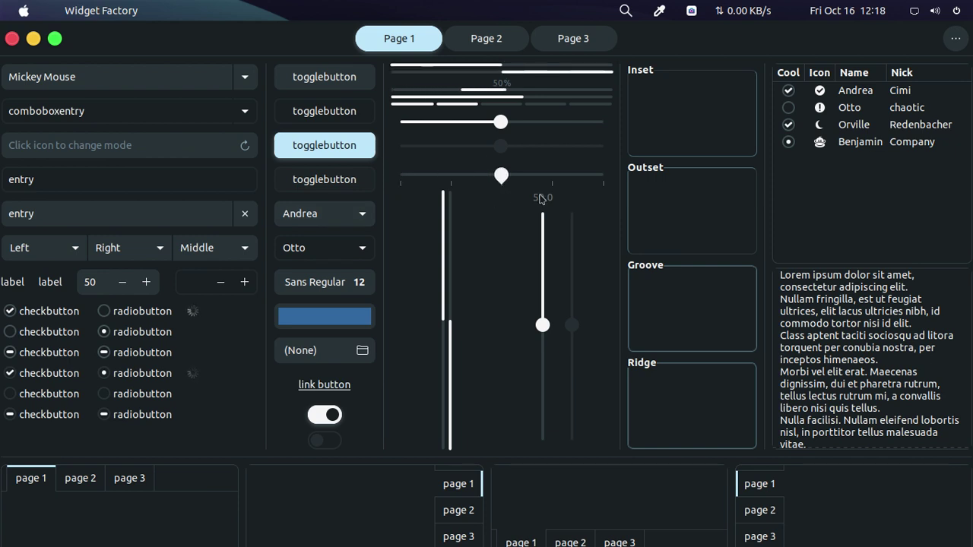
Step: Move the linked sliders to 1.0 and turn on the first toggle button
{"action": "left_click", "coordinate": [477, 189]}
{"action": "left_click_drag", "start_coordinate": [502, 123], "coordinate": [540, 164]}
{"action": "left_click", "coordinate": [342, 145]}
{"action": "left_click", "coordinate": [339, 80]}
{"action": "left_click", "coordinate": [339, 80]}
{"action": "left_click", "coordinate": [339, 80]}
Step: Open Page 2 and look through the menus above its text area
{"action": "left_click", "coordinate": [480, 49]}
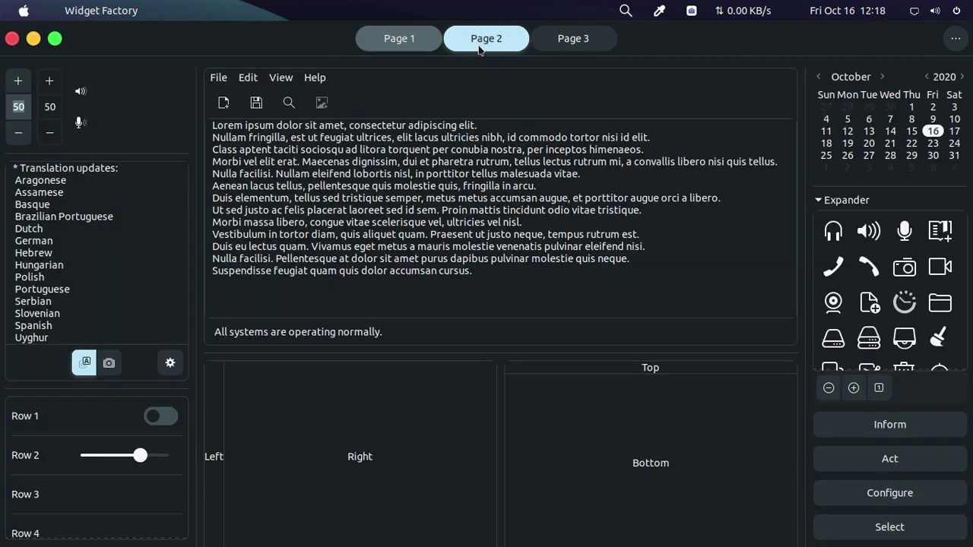
{"action": "left_click", "coordinate": [228, 77]}
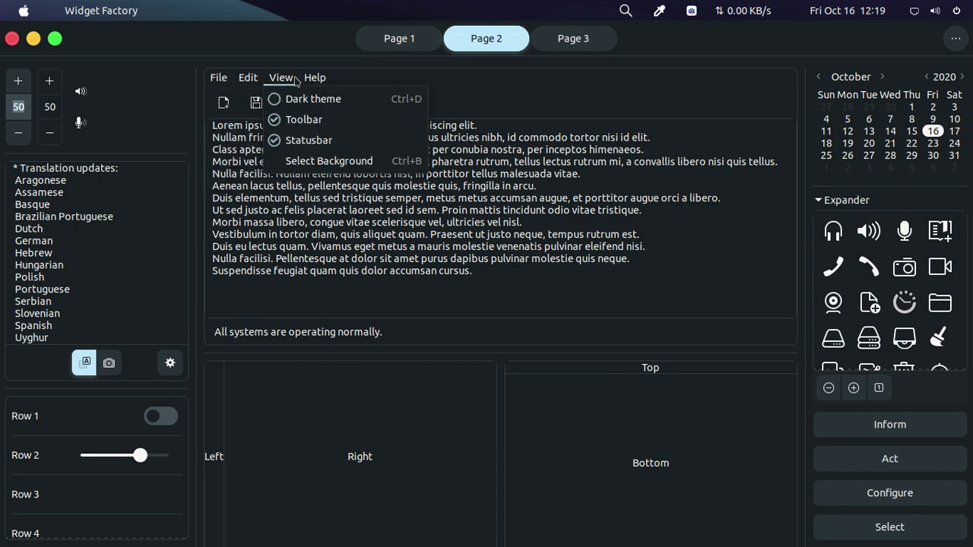
{"action": "mouse_move", "coordinate": [259, 82]}
{"action": "left_click", "coordinate": [335, 98]}
{"action": "left_click", "coordinate": [344, 158]}
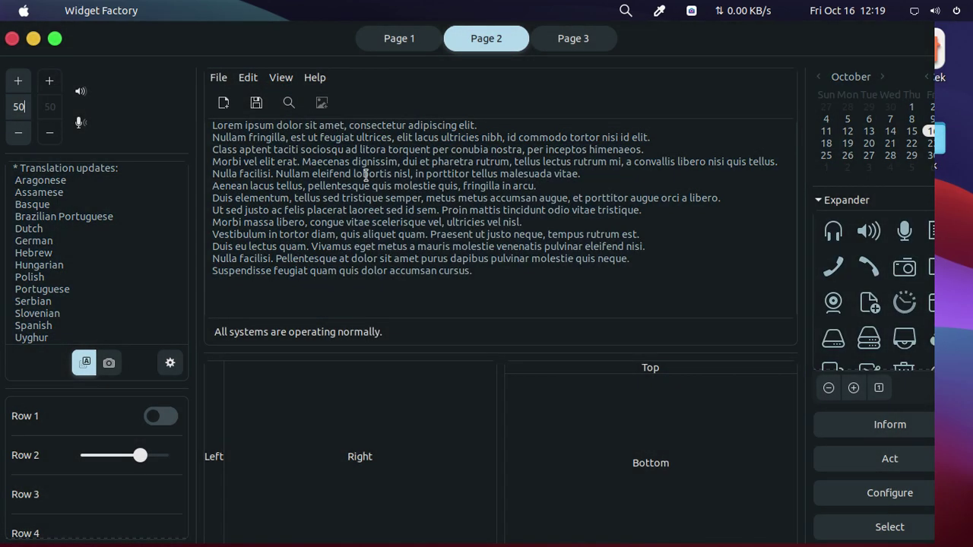
Step: Try text selection in the Page 2 text area and the translation updates list, clearing each selection
{"action": "left_click_drag", "start_coordinate": [416, 258], "coordinate": [190, 154]}
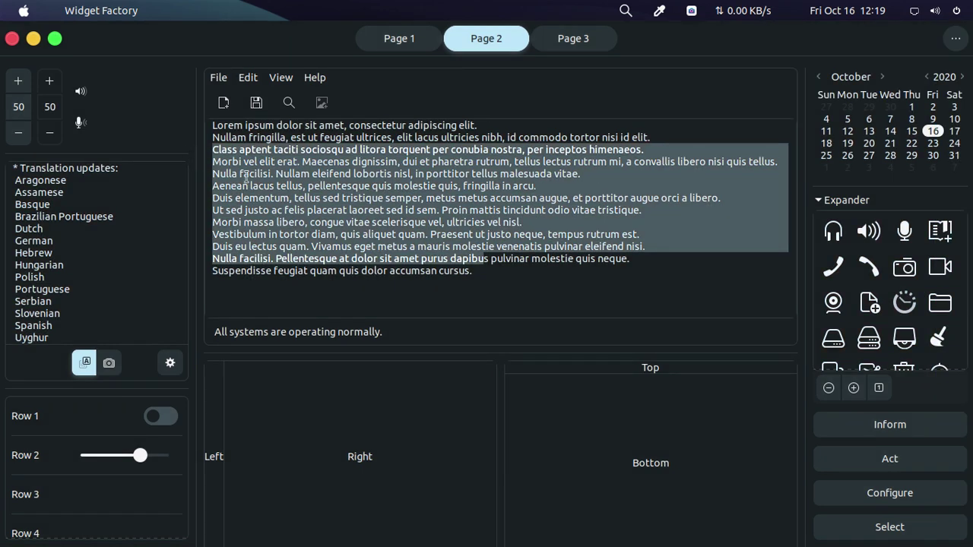
{"action": "left_click", "coordinate": [363, 242]}
{"action": "left_click_drag", "start_coordinate": [71, 278], "coordinate": [2, 193]}
{"action": "left_click", "coordinate": [144, 281]}
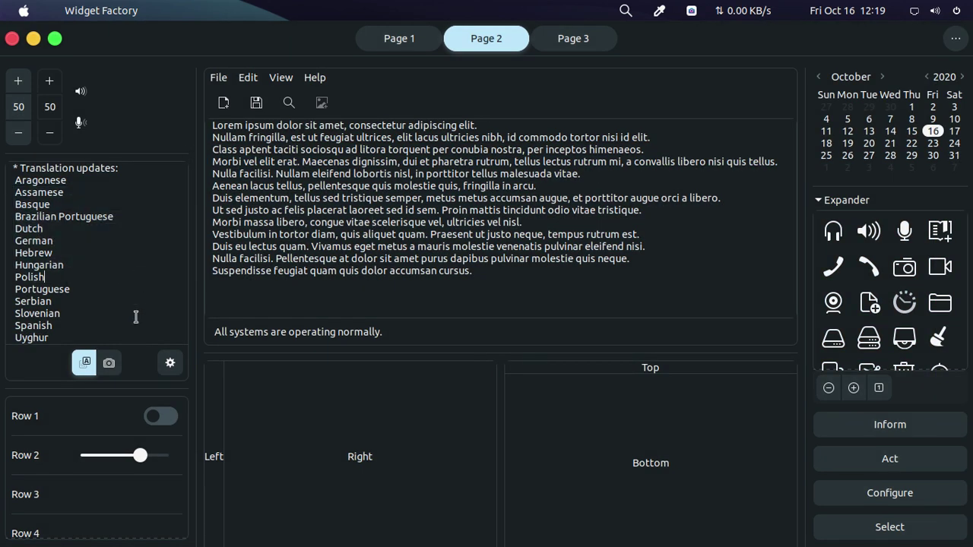
Step: View the gear options below the translation updates list and dismiss them
{"action": "left_click", "coordinate": [170, 362]}
{"action": "left_click", "coordinate": [210, 245]}
{"action": "left_click", "coordinate": [190, 422]}
Step: Turn on the Row 1 switch and move the Row 2 slider to its minimum
{"action": "left_click", "coordinate": [156, 416]}
{"action": "left_click_drag", "start_coordinate": [141, 457], "coordinate": [89, 459]}
{"action": "left_click", "coordinate": [156, 416]}
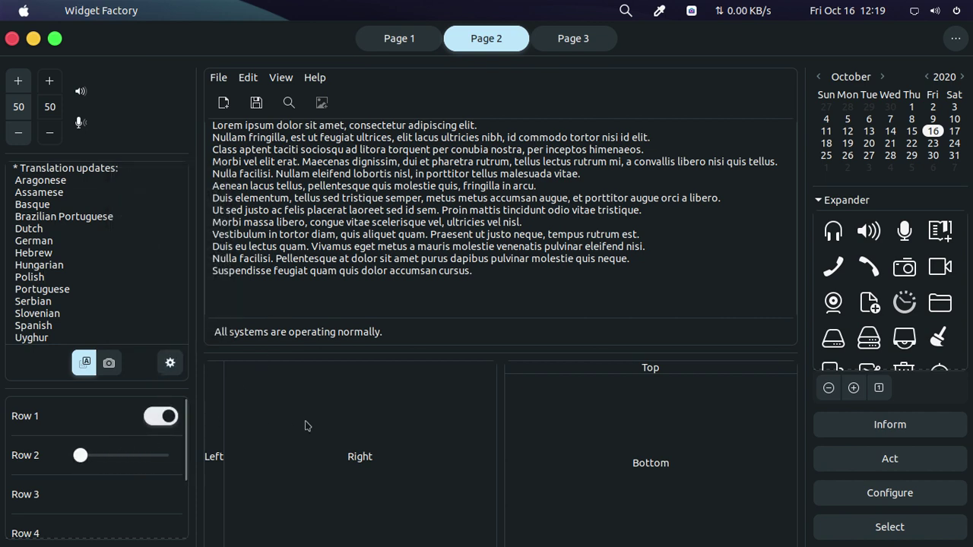
Step: Display the Inform dialog and accept it with Do It, and try the Act dialog
{"action": "left_click", "coordinate": [878, 434]}
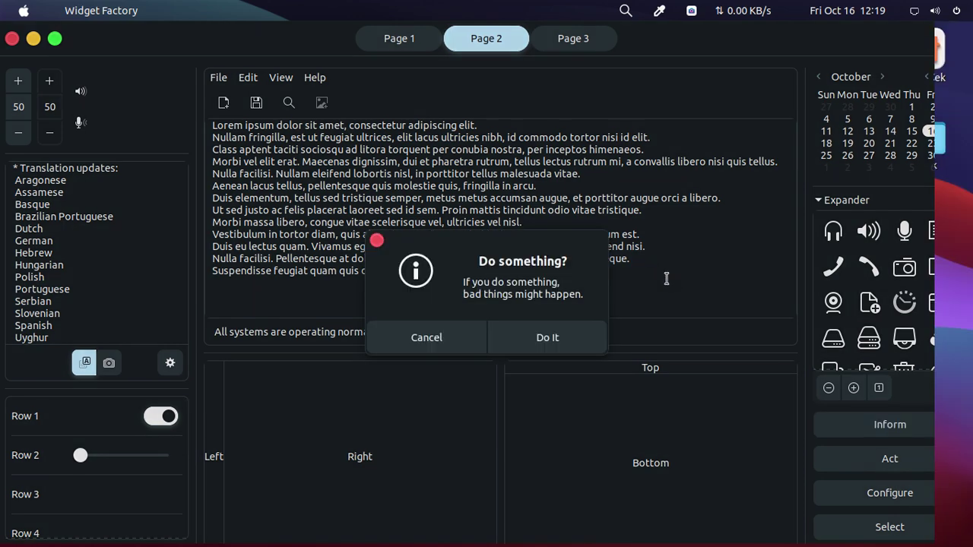
{"action": "left_click", "coordinate": [523, 339]}
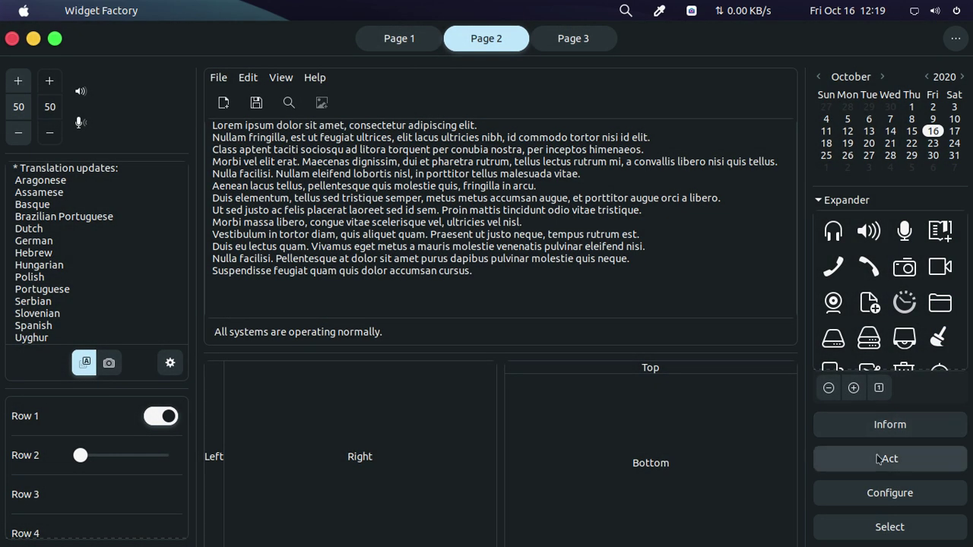
{"action": "left_click", "coordinate": [821, 458]}
{"action": "left_click", "coordinate": [582, 269]}
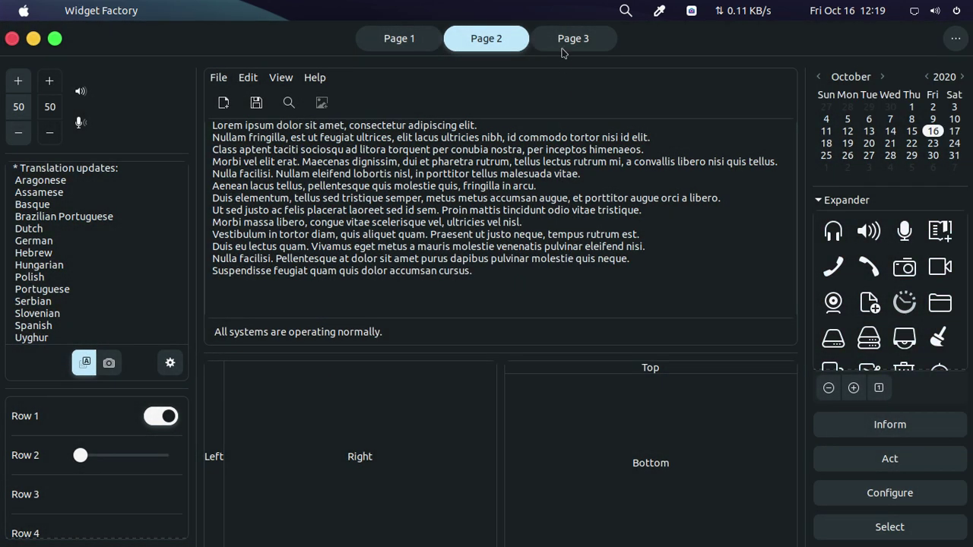
Step: Open Page 3, activate Record and view the Birthdate, Pages and Address sections
{"action": "left_click", "coordinate": [564, 42]}
{"action": "left_click", "coordinate": [452, 80]}
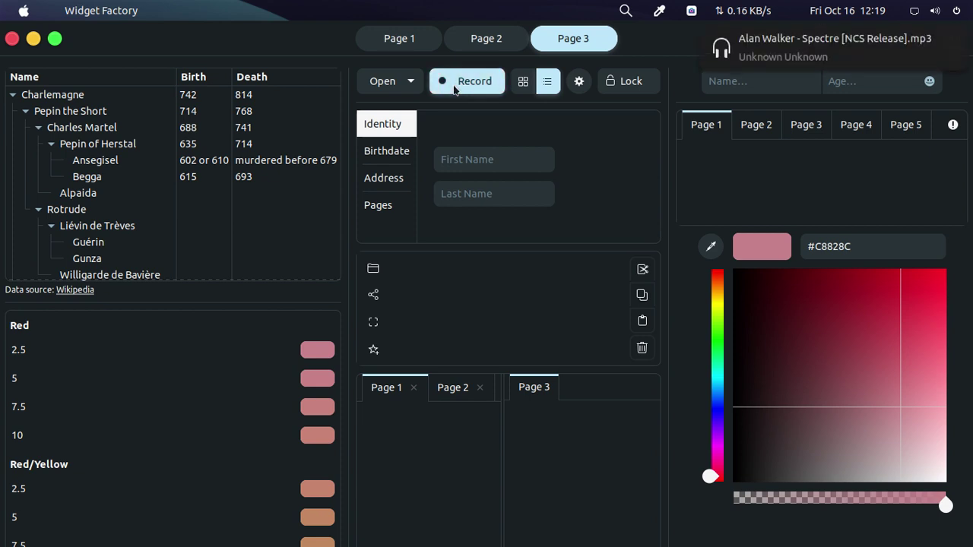
{"action": "left_click", "coordinate": [375, 158]}
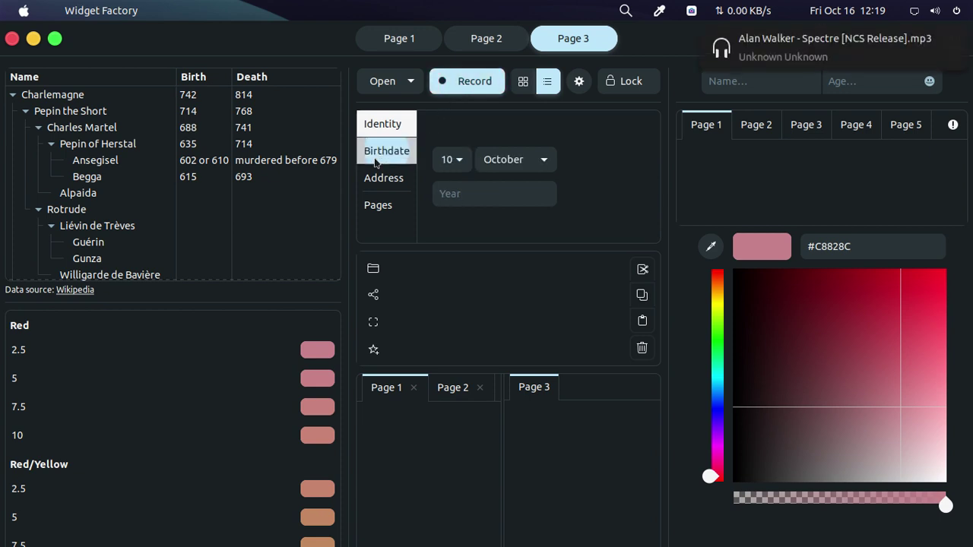
{"action": "left_click", "coordinate": [376, 206]}
{"action": "left_click", "coordinate": [384, 178]}
Step: Select the Ansegisel row and then the Guérin row in the family tree
{"action": "left_click", "coordinate": [327, 161]}
{"action": "left_click", "coordinate": [322, 243]}
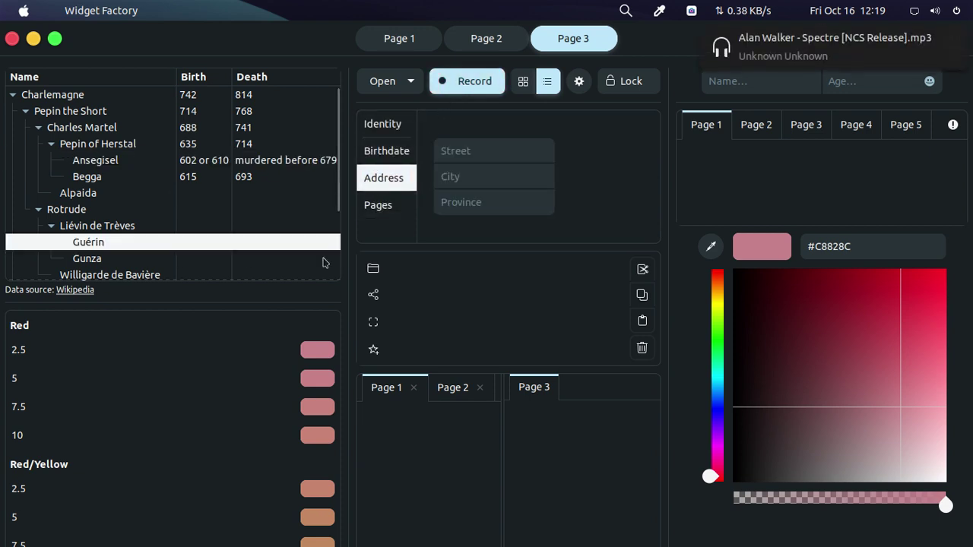
Step: Go back through Page 2 to Page 1 and minimise the Widget Factory window
{"action": "left_click", "coordinate": [509, 38]}
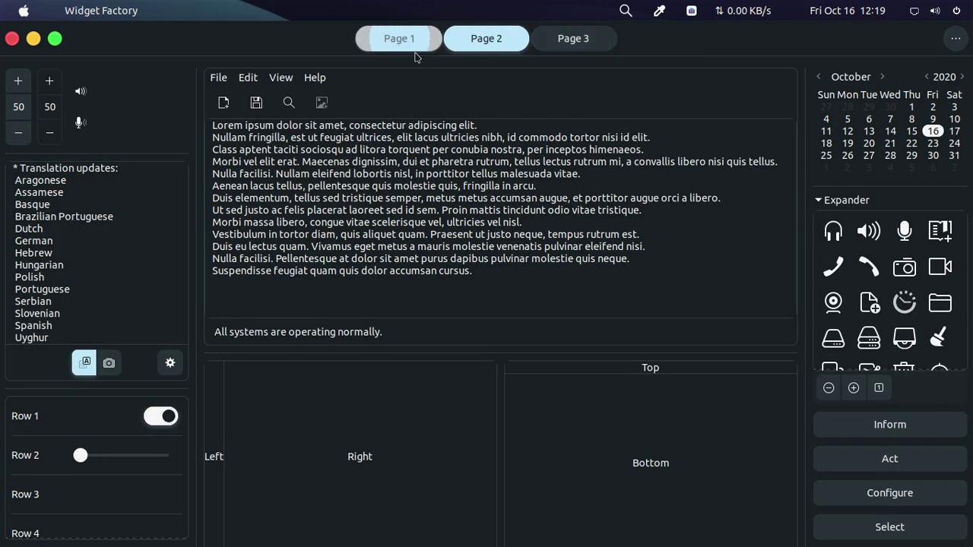
{"action": "left_click", "coordinate": [415, 47]}
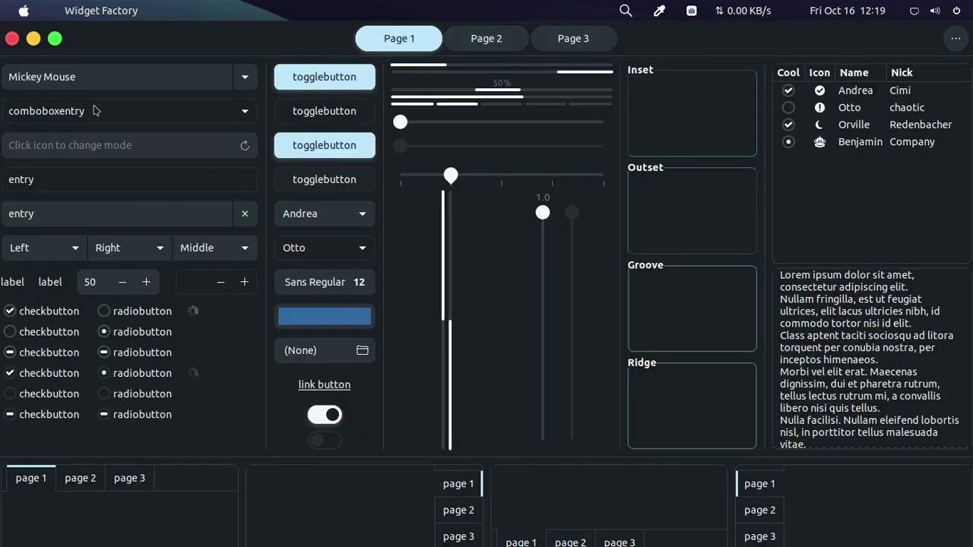
{"action": "left_click", "coordinate": [31, 40]}
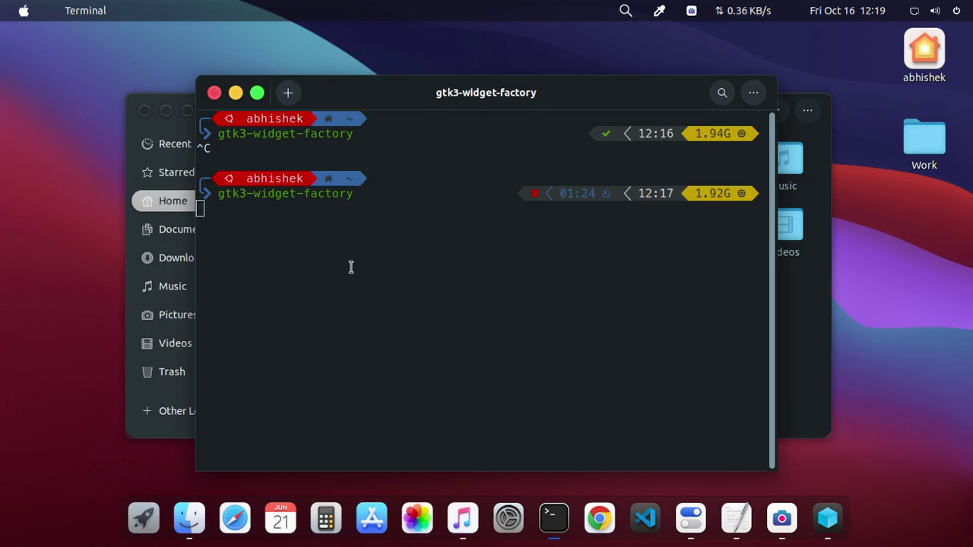
Step: Stop the gtk3-widget-factory process and close the terminal window
{"action": "key", "text": "ctrl+c"}
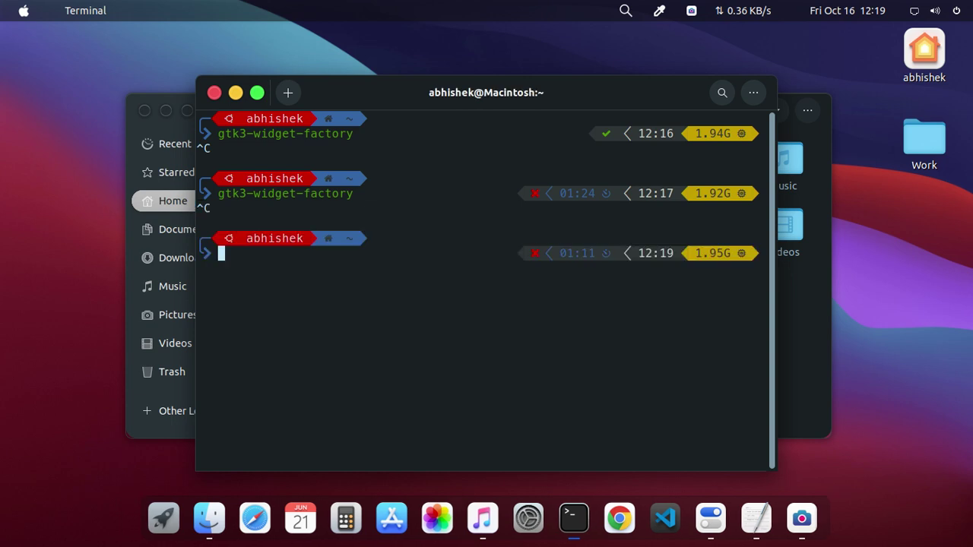
{"action": "left_click", "coordinate": [214, 92]}
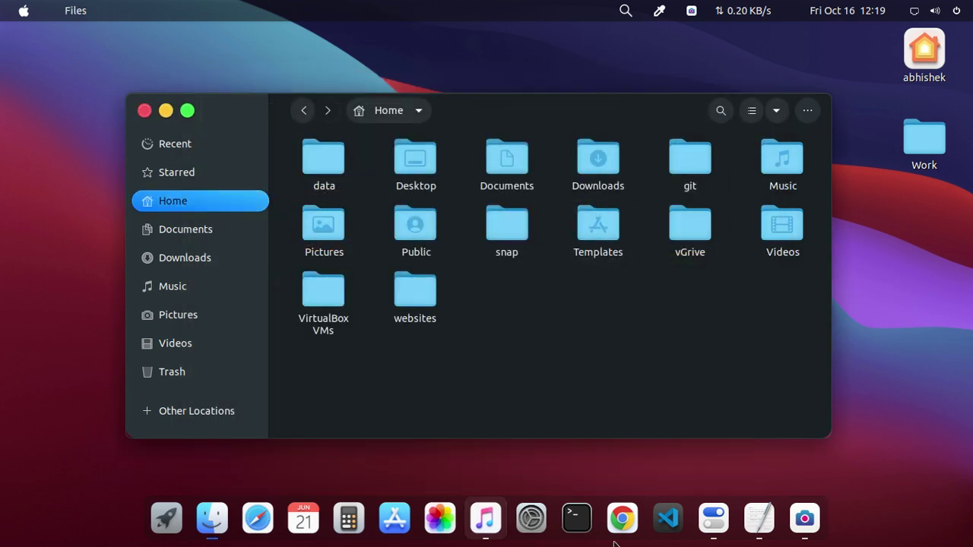
Step: Open a Terminal window and Tweaks, and minimise the terminal in front of the Appearance settings
{"action": "left_click", "coordinate": [575, 518]}
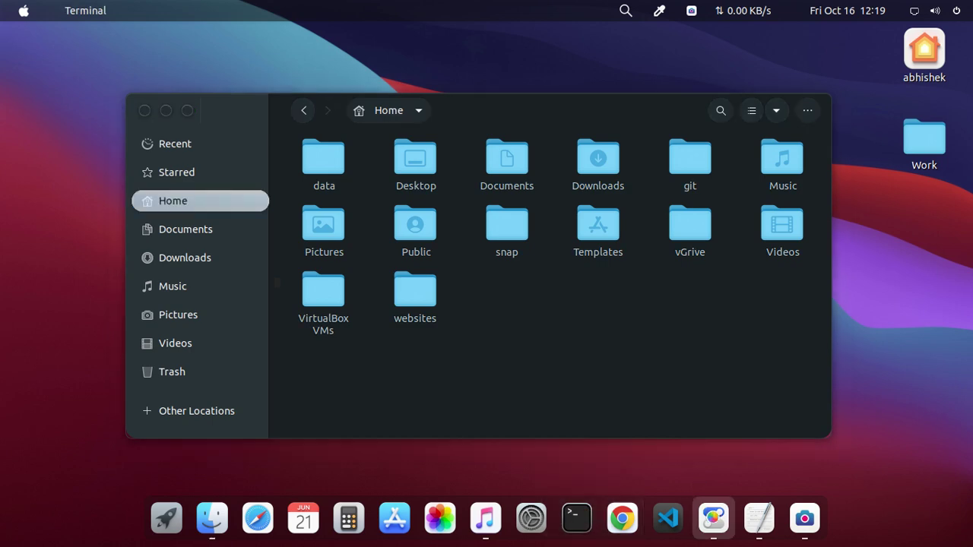
{"action": "left_click", "coordinate": [713, 517]}
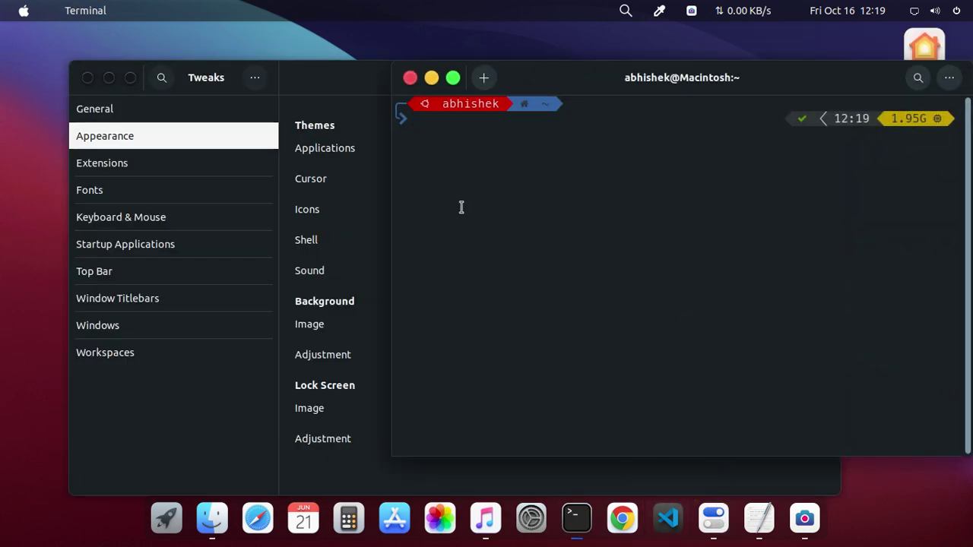
{"action": "left_click", "coordinate": [431, 78]}
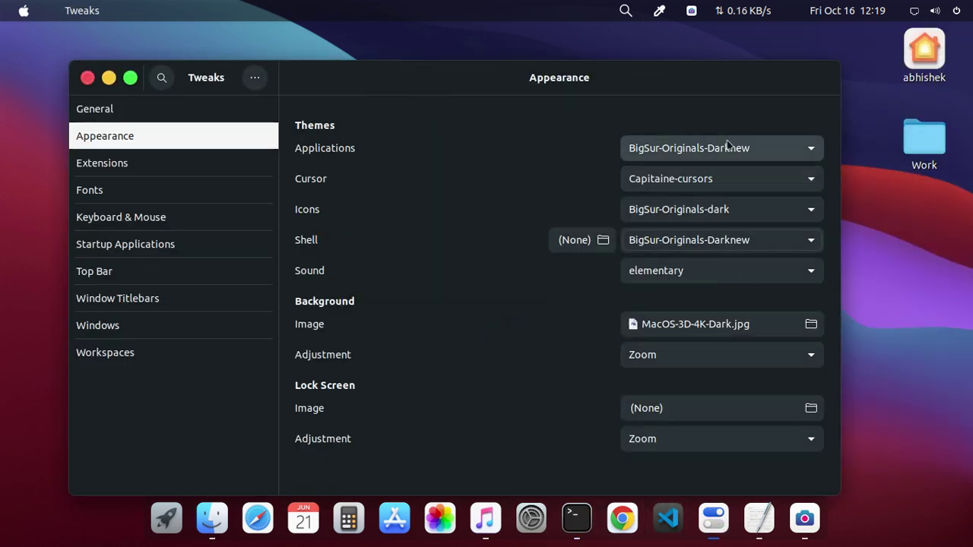
Step: Set the Applications and Shell themes to BigSur-Originals-Lightnew, keeping BigSur-Originals-dark as the icon theme
{"action": "left_click", "coordinate": [727, 148]}
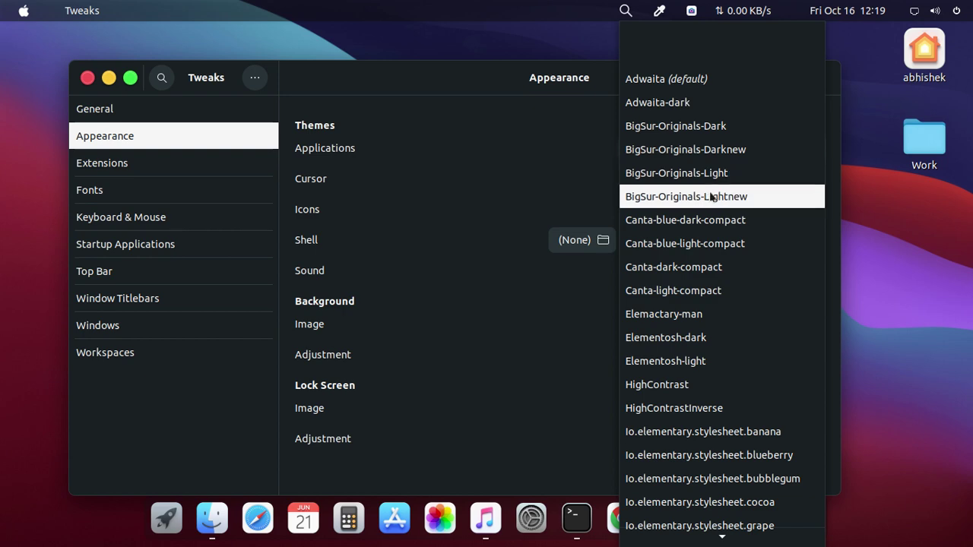
{"action": "key", "text": "Escape"}
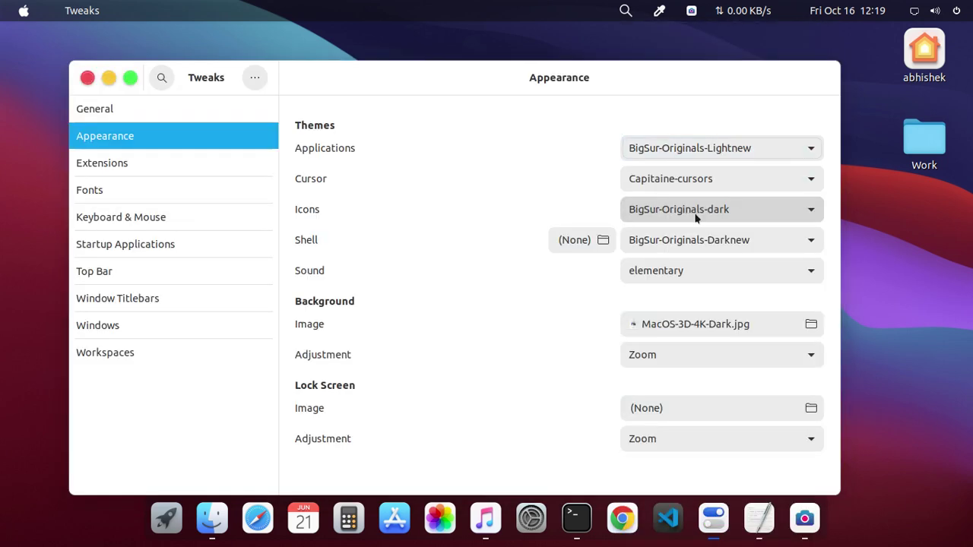
{"action": "left_click", "coordinate": [694, 210]}
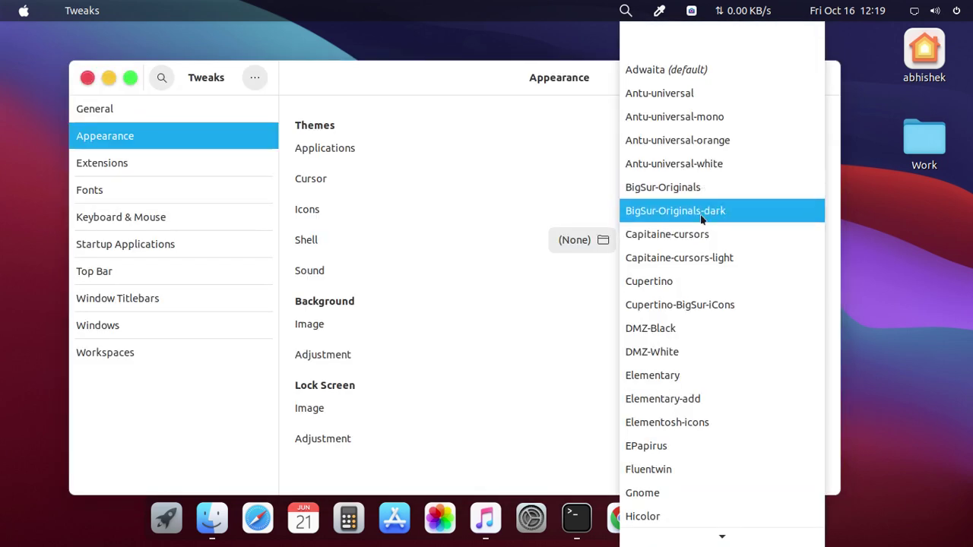
{"action": "left_click", "coordinate": [678, 215]}
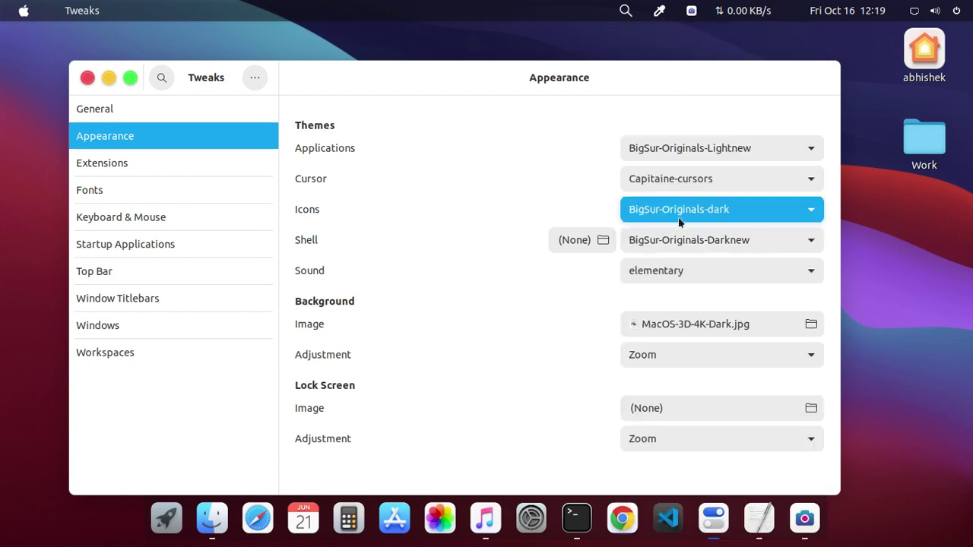
{"action": "left_click", "coordinate": [692, 241]}
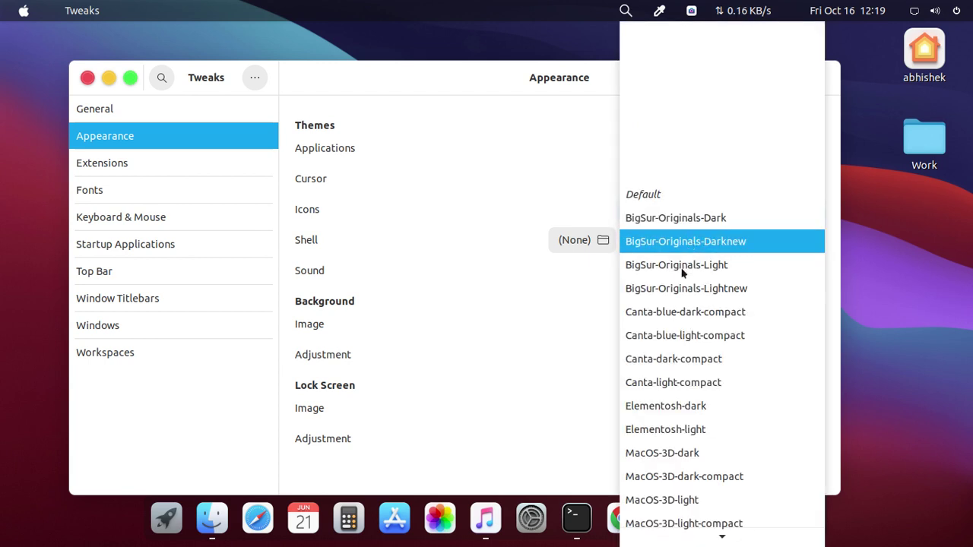
{"action": "left_click", "coordinate": [692, 288]}
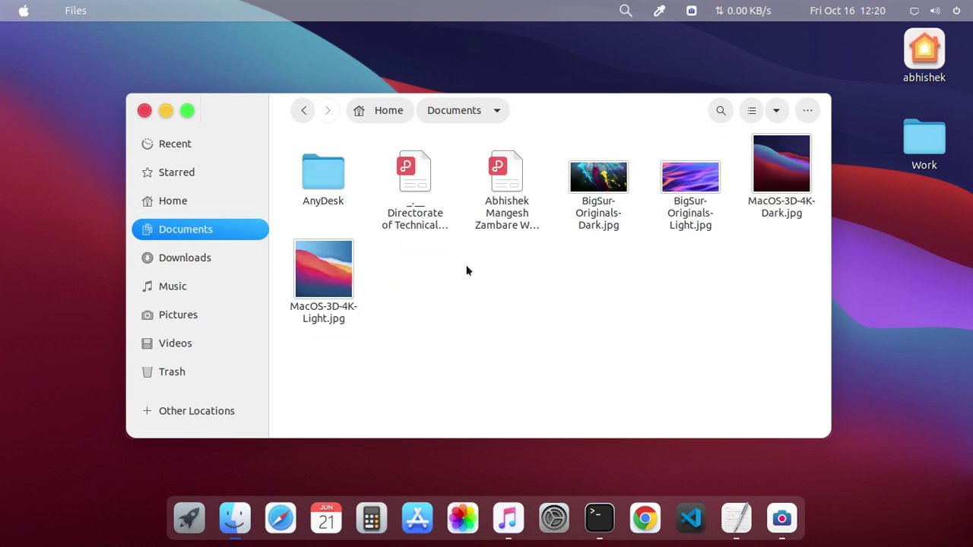
Step: Set MacOS-3D-4K-Light.jpg from Documents as the desktop wallpaper and return to the Home folder in Files
{"action": "right_click", "coordinate": [320, 278]}
{"action": "left_click", "coordinate": [397, 447]}
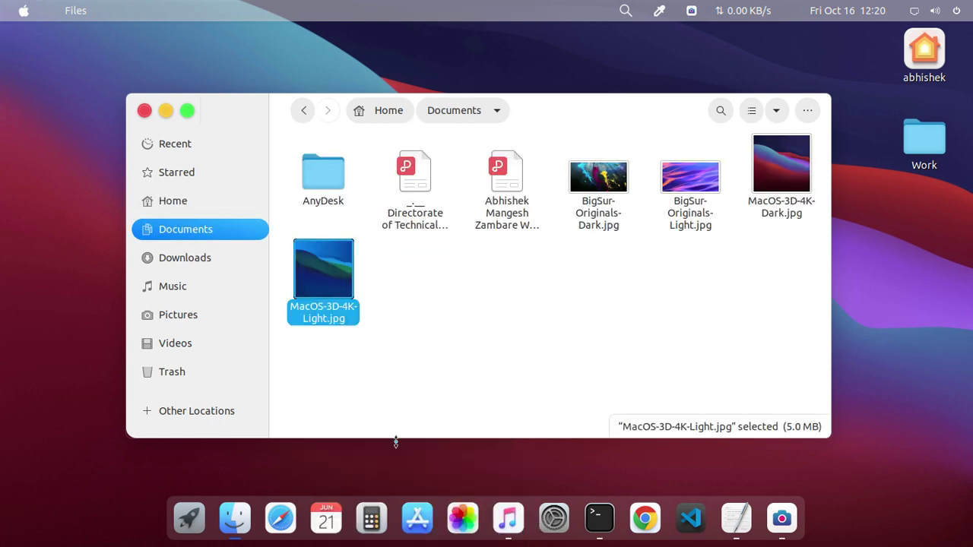
{"action": "left_click", "coordinate": [635, 382]}
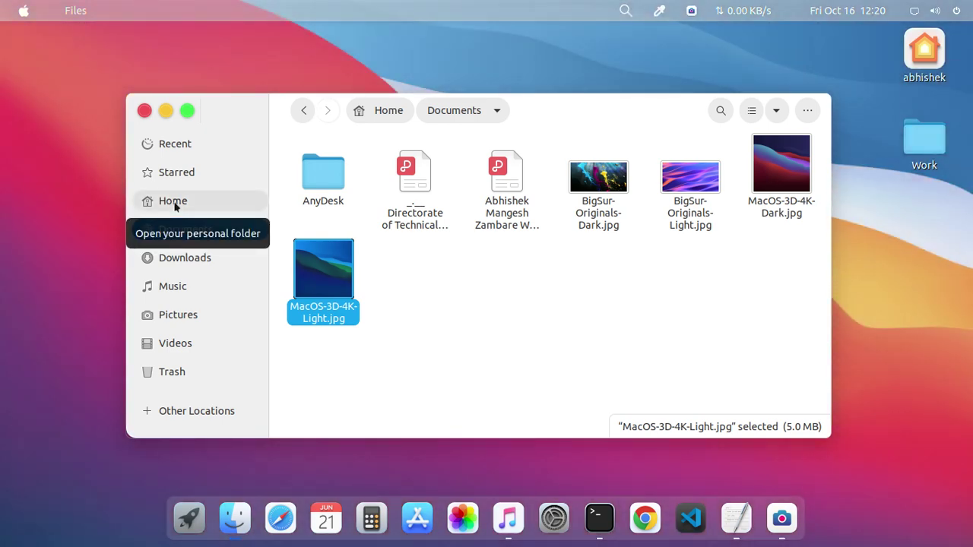
{"action": "left_click", "coordinate": [173, 202]}
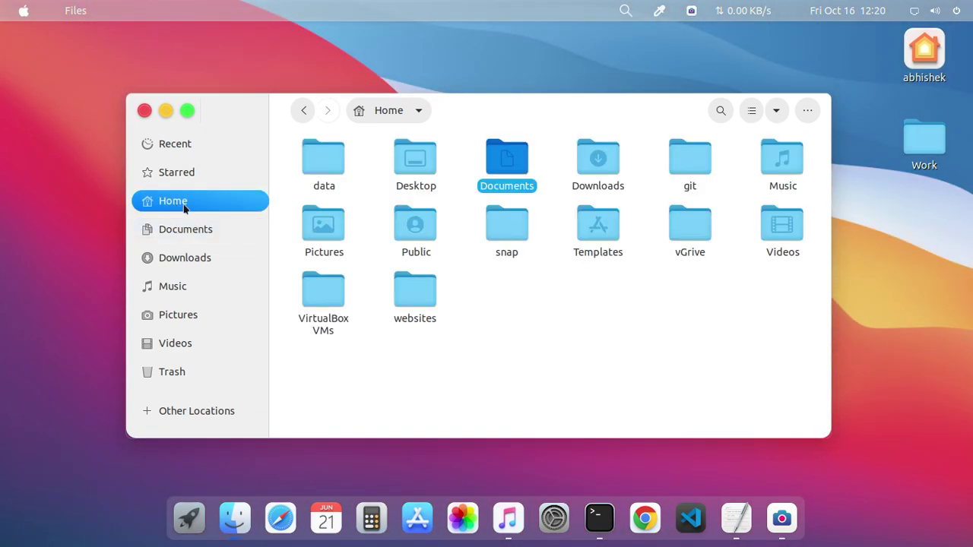
{"action": "mouse_move", "coordinate": [504, 120]}
{"action": "left_mouse_down"}
{"action": "mouse_move", "coordinate": [649, 113]}
{"action": "mouse_move", "coordinate": [525, 146]}
{"action": "mouse_move", "coordinate": [509, 126]}
{"action": "left_mouse_up"}
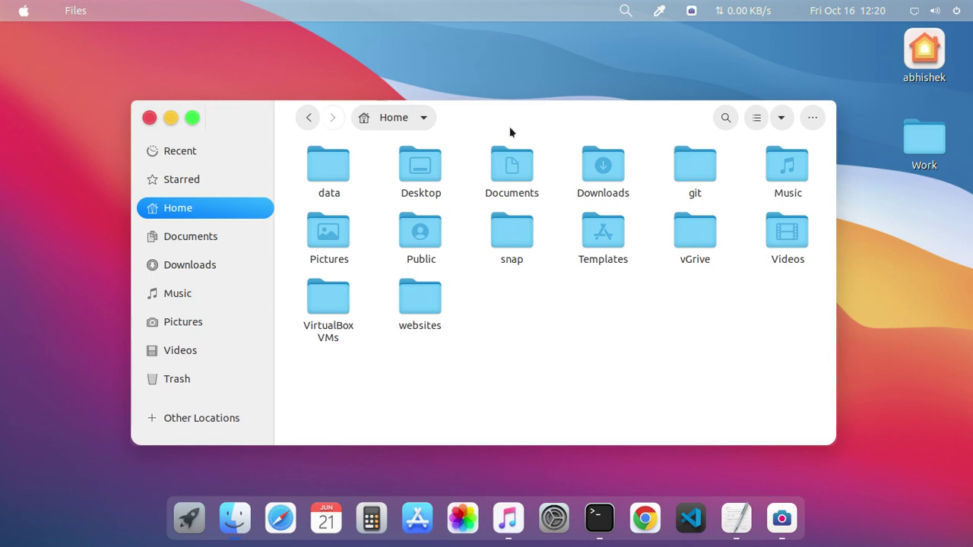
Step: Switch through the open windows to bigsur.txt in Text Editor
{"action": "key", "text": "alt+Tab"}
{"action": "key", "text": "alt+Tab"}
{"action": "key", "text": "alt+Tab"}
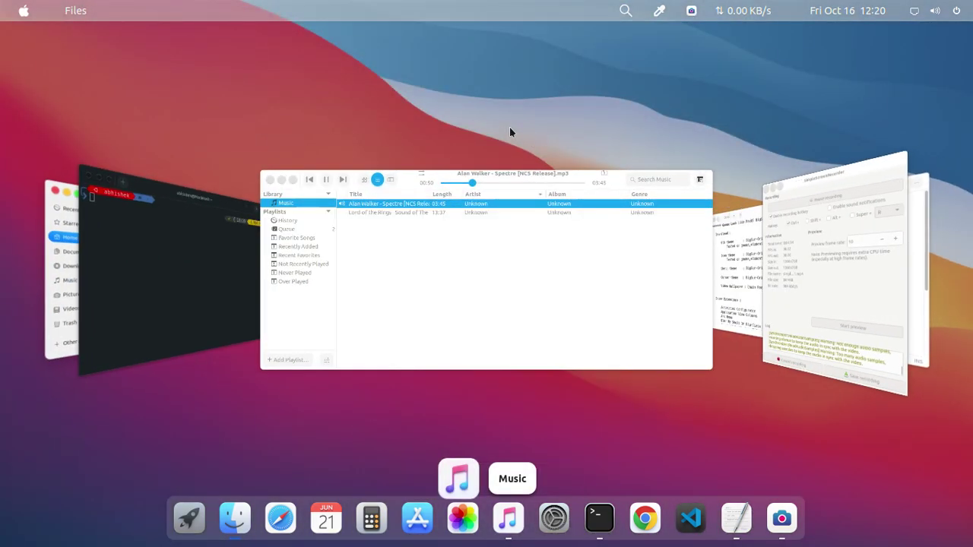
{"action": "key", "text": "alt+Tab"}
{"action": "key", "text": "alt+Tab"}
{"action": "key", "text": "alt+Tab"}
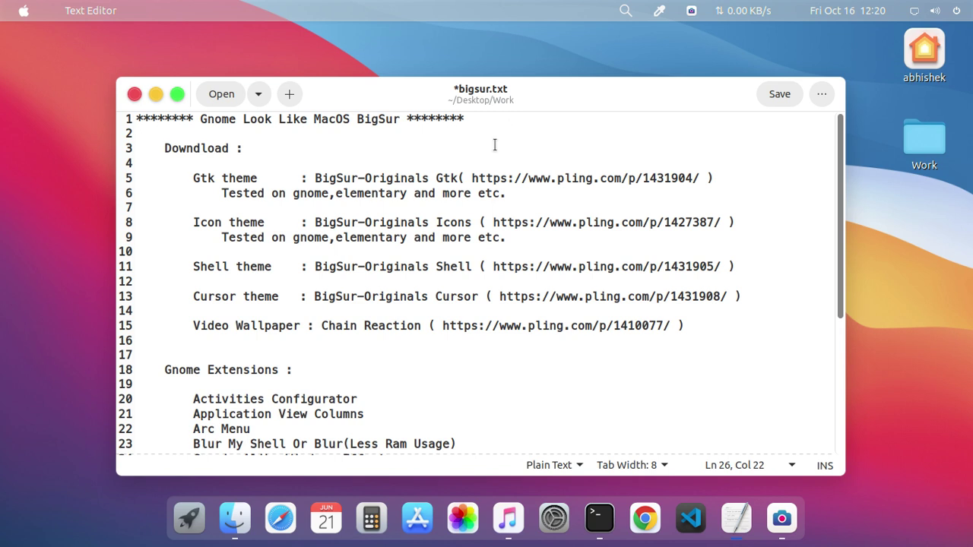
Step: Highlight the download heading and the Gtk theme line with its pling.com link in bigsur.txt
{"action": "left_click", "coordinate": [439, 342]}
{"action": "triple_click", "coordinate": [199, 147]}
{"action": "left_click", "coordinate": [298, 164]}
{"action": "left_click_drag", "start_coordinate": [192, 178], "coordinate": [259, 178]}
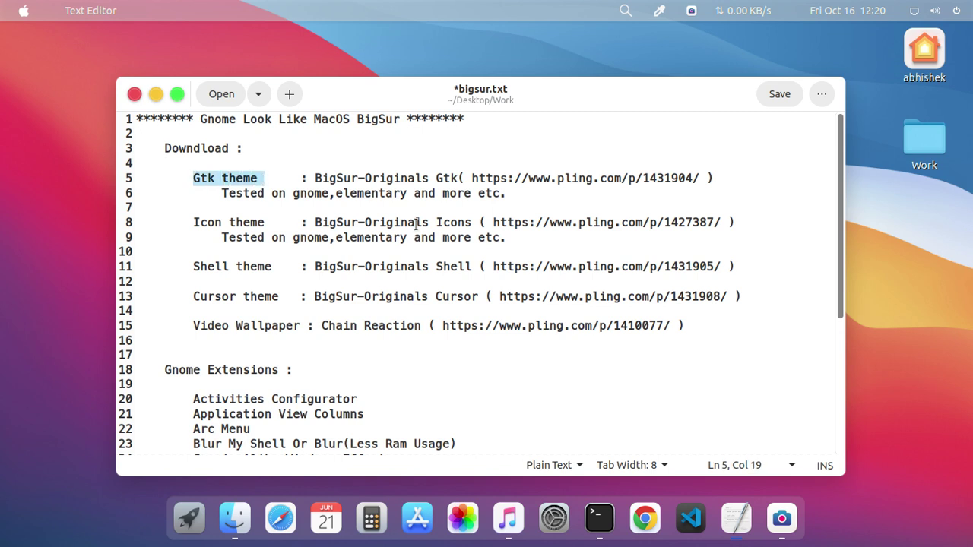
{"action": "triple_click", "coordinate": [342, 176]}
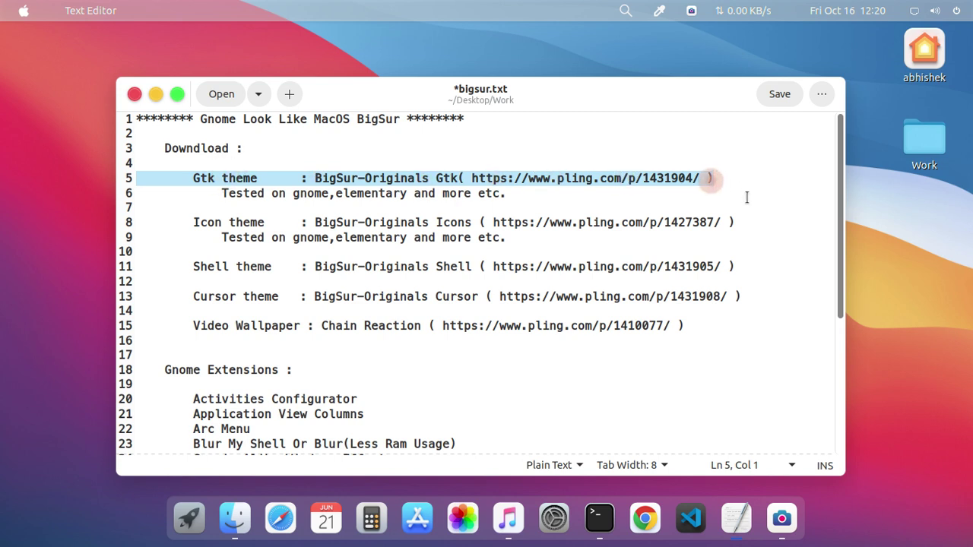
{"action": "left_click", "coordinate": [706, 184]}
Step: Highlight the Icon theme, Shell theme and Cursor theme lines one after another, and clear the selection
{"action": "left_click_drag", "start_coordinate": [734, 222], "coordinate": [714, 222]}
{"action": "left_click_drag", "start_coordinate": [649, 222], "coordinate": [152, 224]}
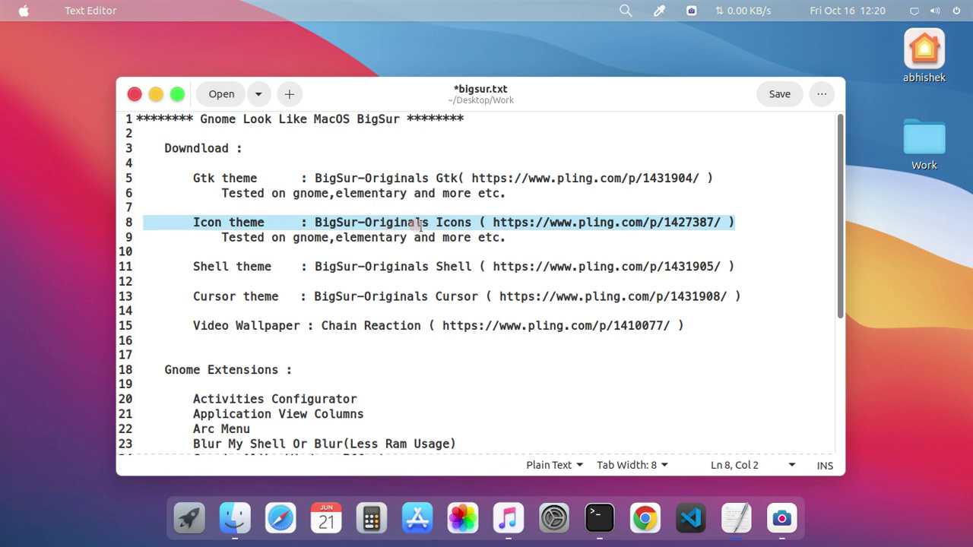
{"action": "left_click_drag", "start_coordinate": [734, 266], "coordinate": [144, 260]}
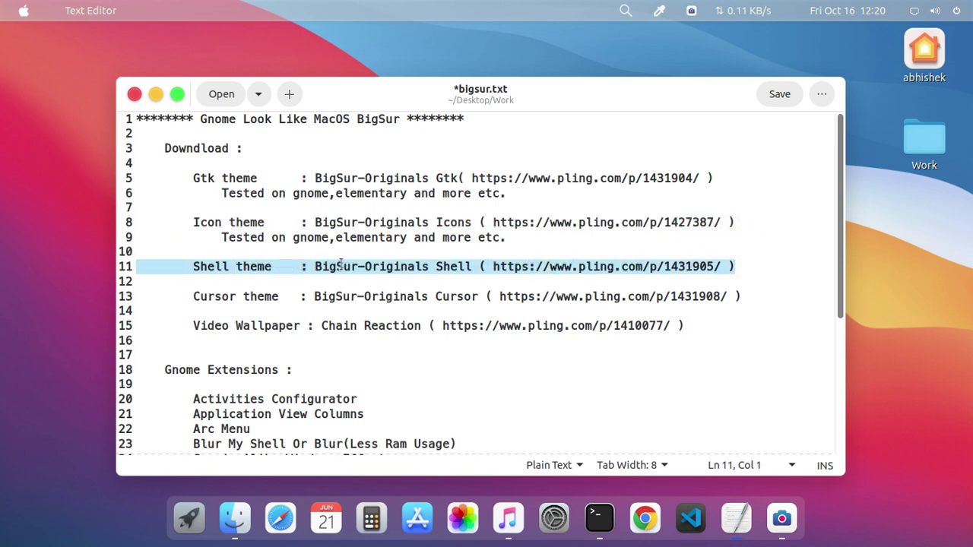
{"action": "left_click", "coordinate": [749, 300]}
{"action": "left_click_drag", "start_coordinate": [749, 300], "coordinate": [127, 300]}
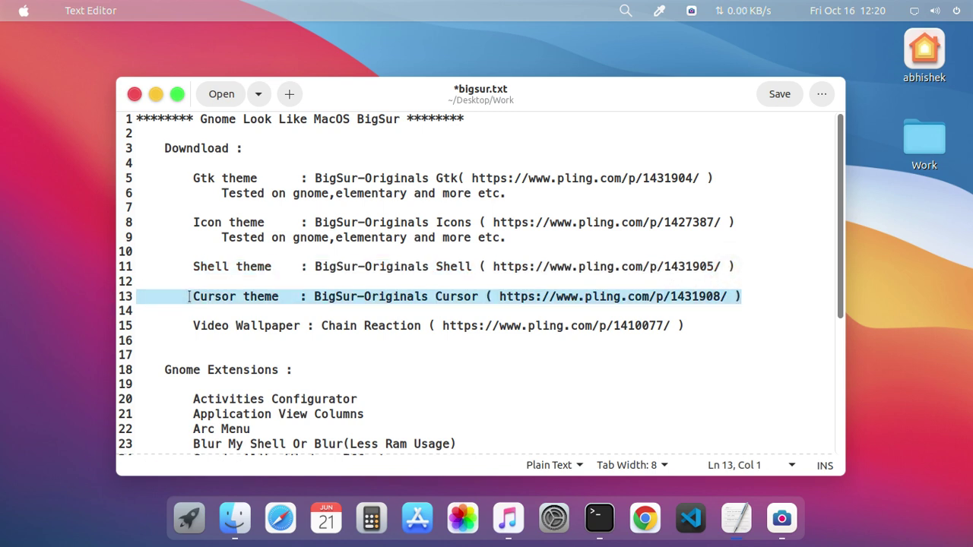
{"action": "left_click", "coordinate": [729, 310]}
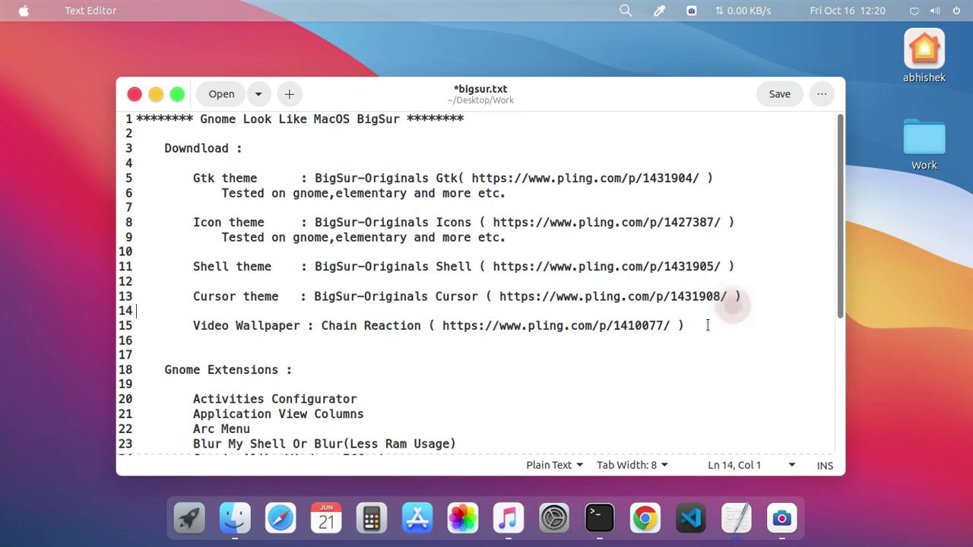
Step: Restore the Terminal window, move it over the text editor and write "go to" at the prompt
{"action": "left_click", "coordinate": [589, 509]}
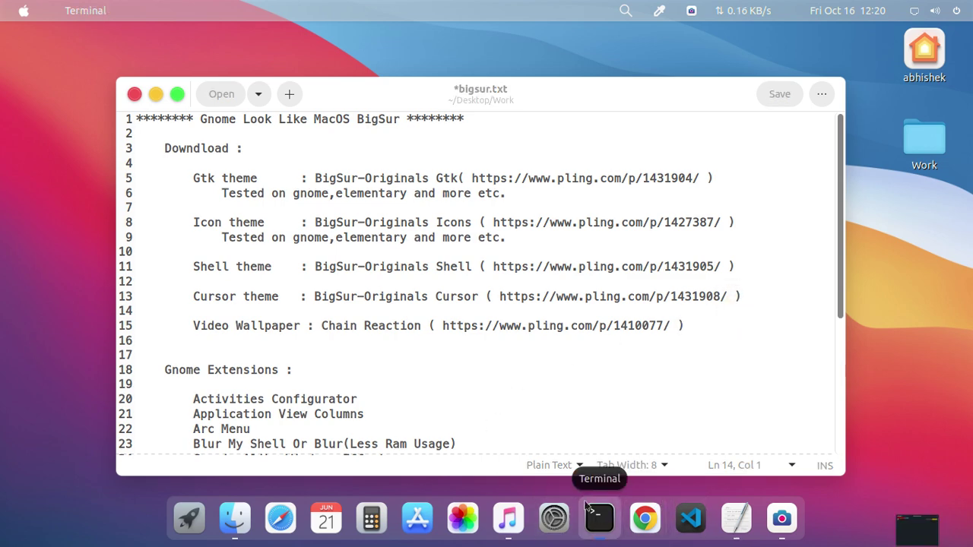
{"action": "left_click_drag", "start_coordinate": [655, 80], "coordinate": [441, 96]}
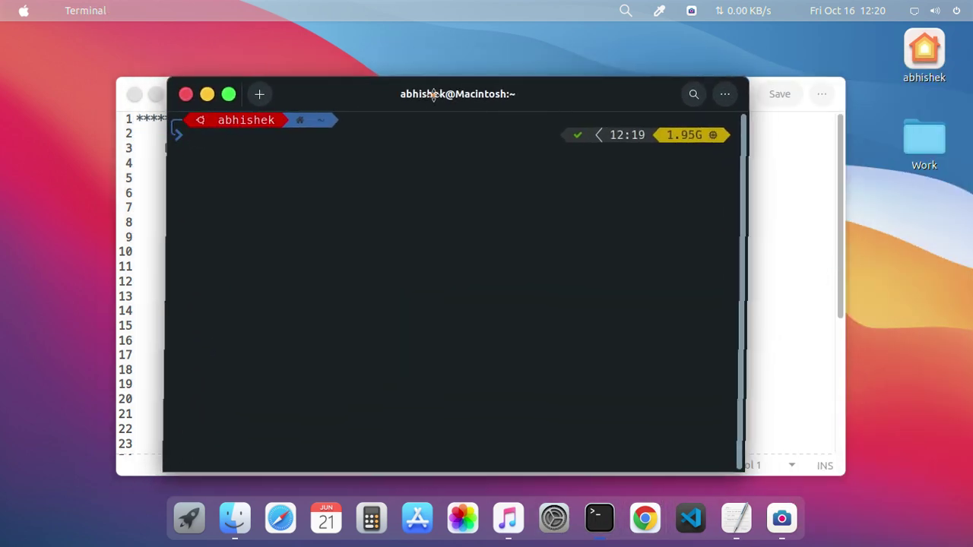
{"action": "type", "text": "g"}
{"action": "type", "text": "e"}
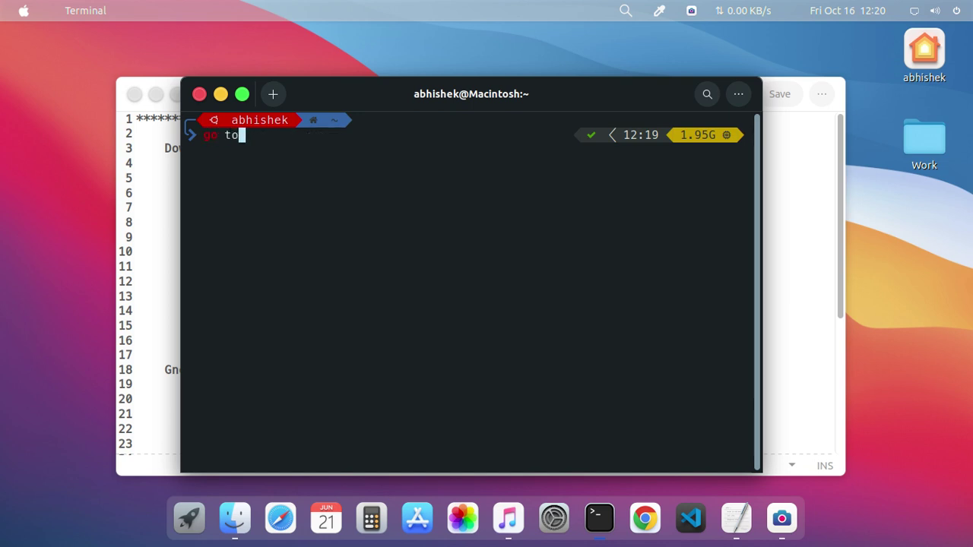
Step: Enlarge the terminal text by zooming in repeatedly
{"action": "left_click", "coordinate": [738, 96]}
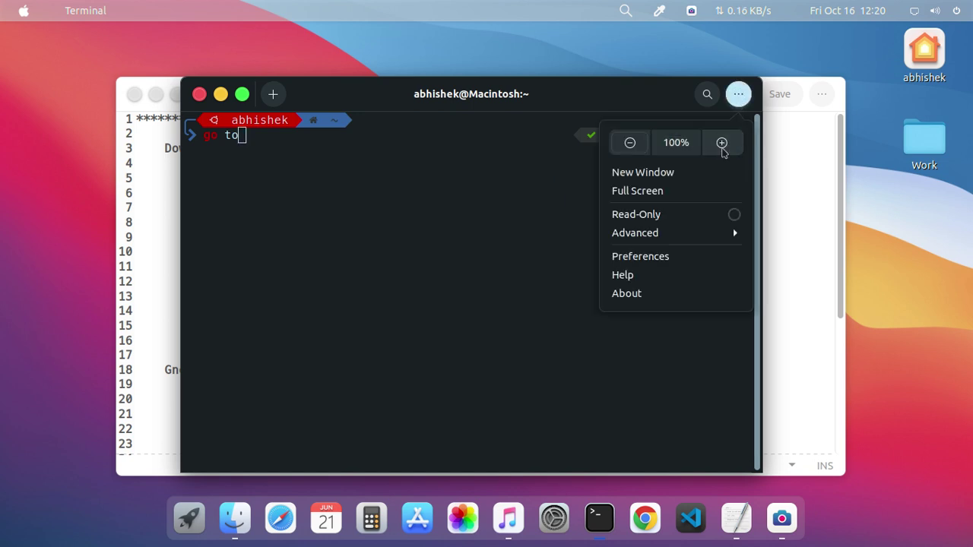
{"action": "left_click", "coordinate": [724, 143]}
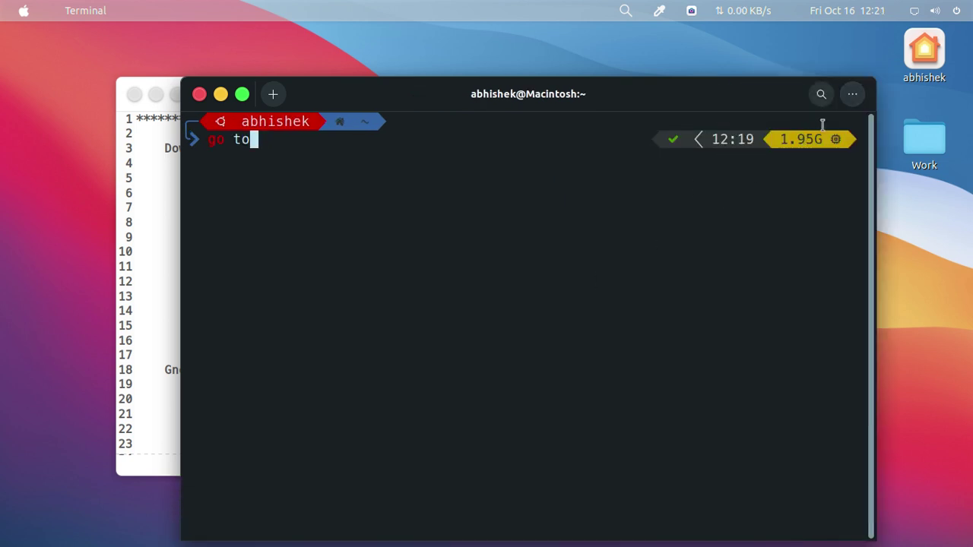
{"action": "left_click", "coordinate": [852, 93]}
{"action": "left_click", "coordinate": [838, 141]}
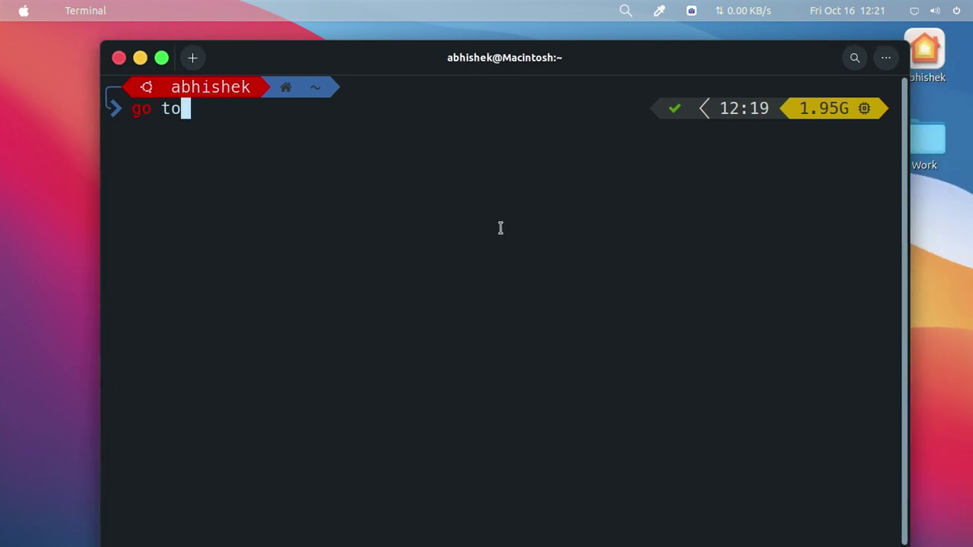
Step: Continue the note at the terminal prompt with "the link and downdload theme file and f"
{"action": "type", "text": "the "}
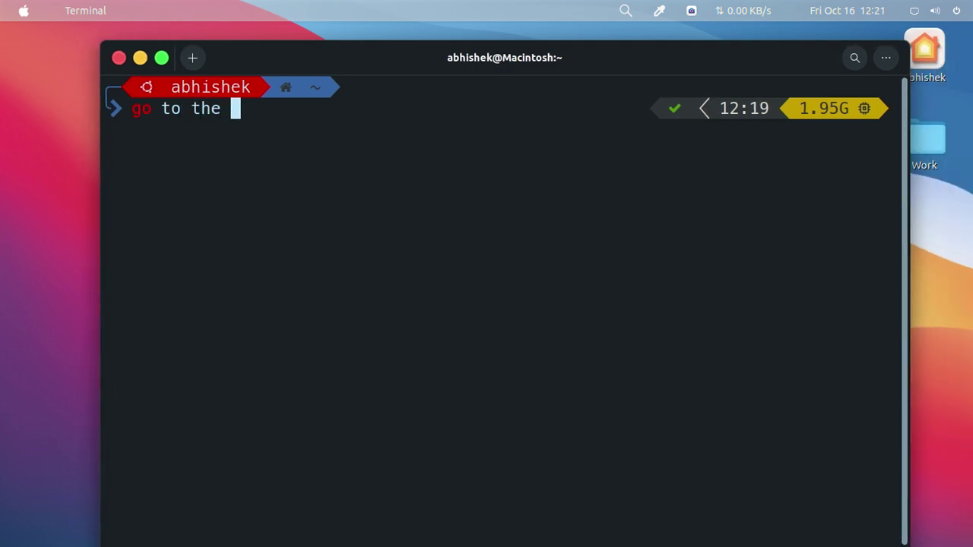
{"action": "type", "text": "link "}
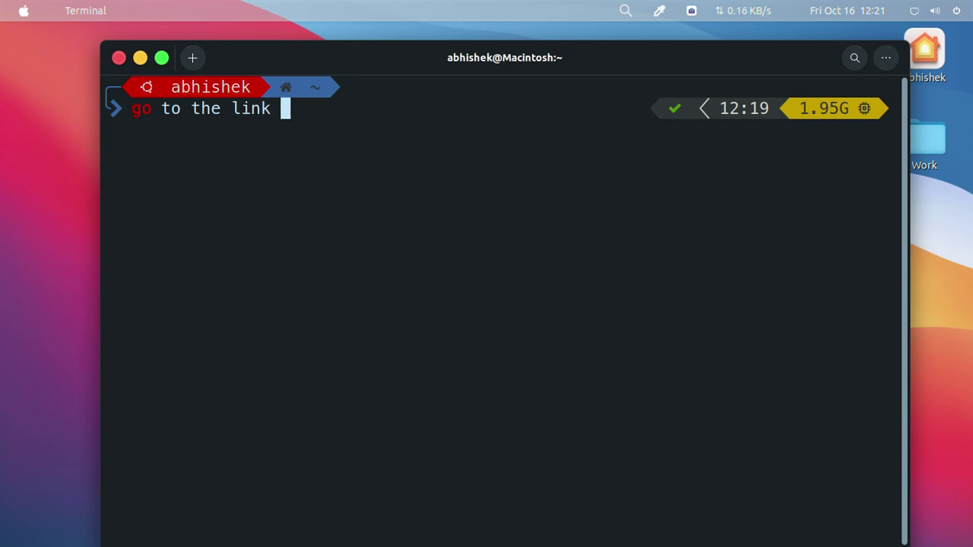
{"action": "type", "text": "and downd"}
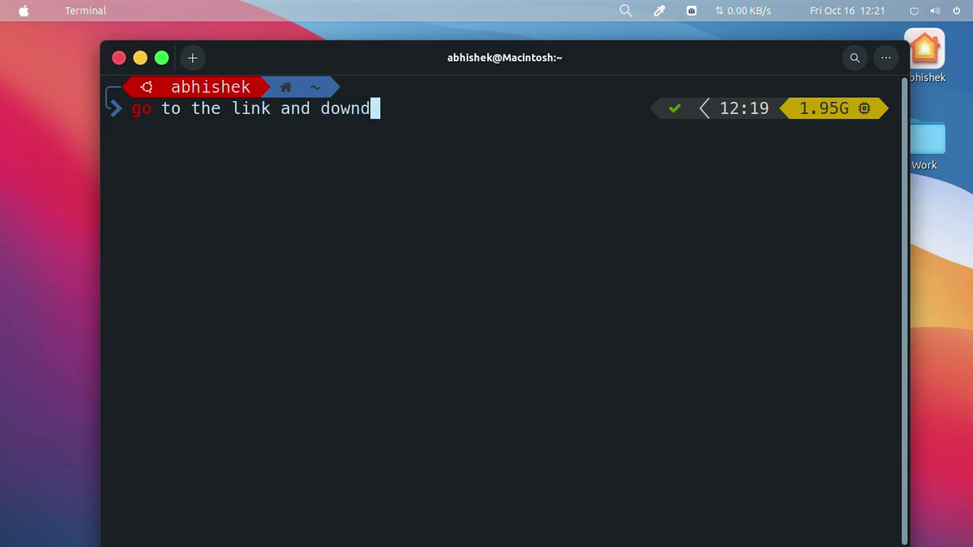
{"action": "type", "text": "load th"}
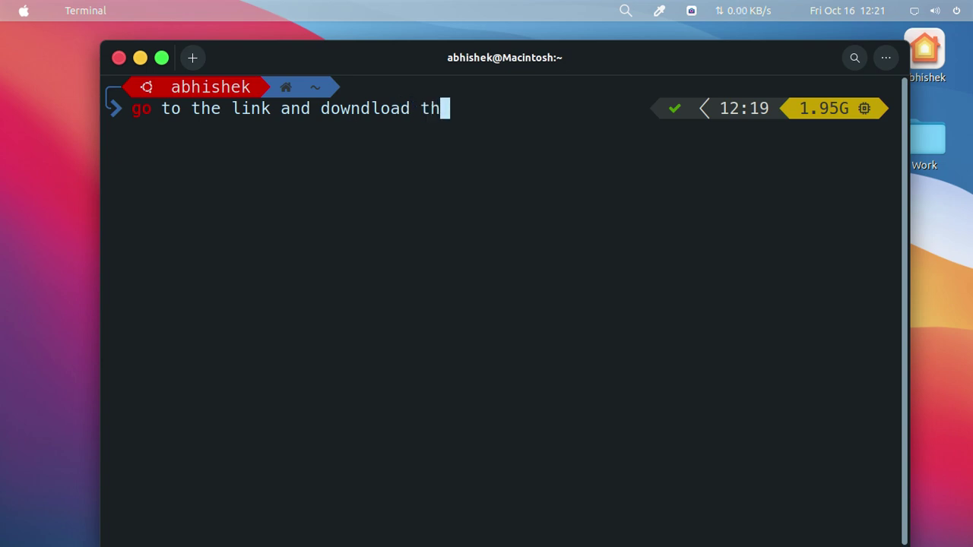
{"action": "type", "text": "eme file and foll"}
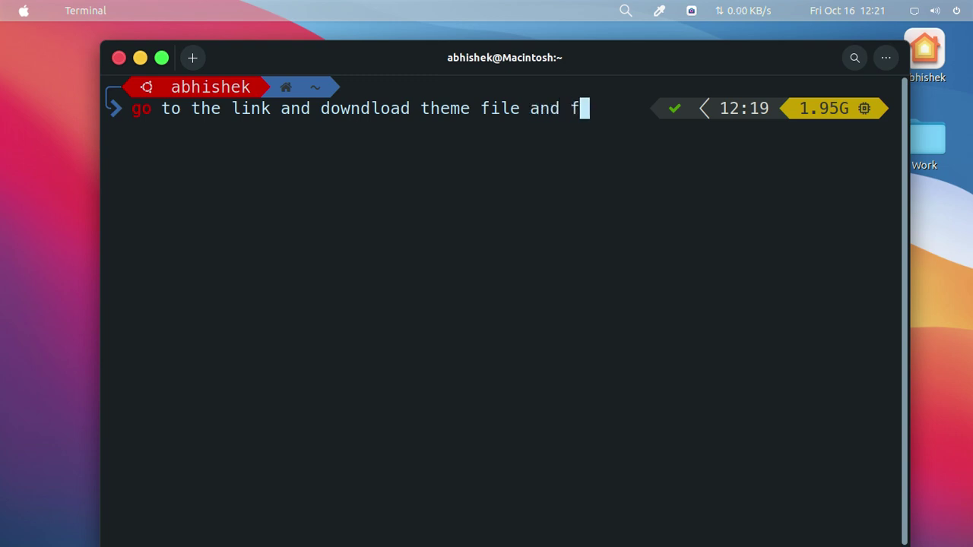